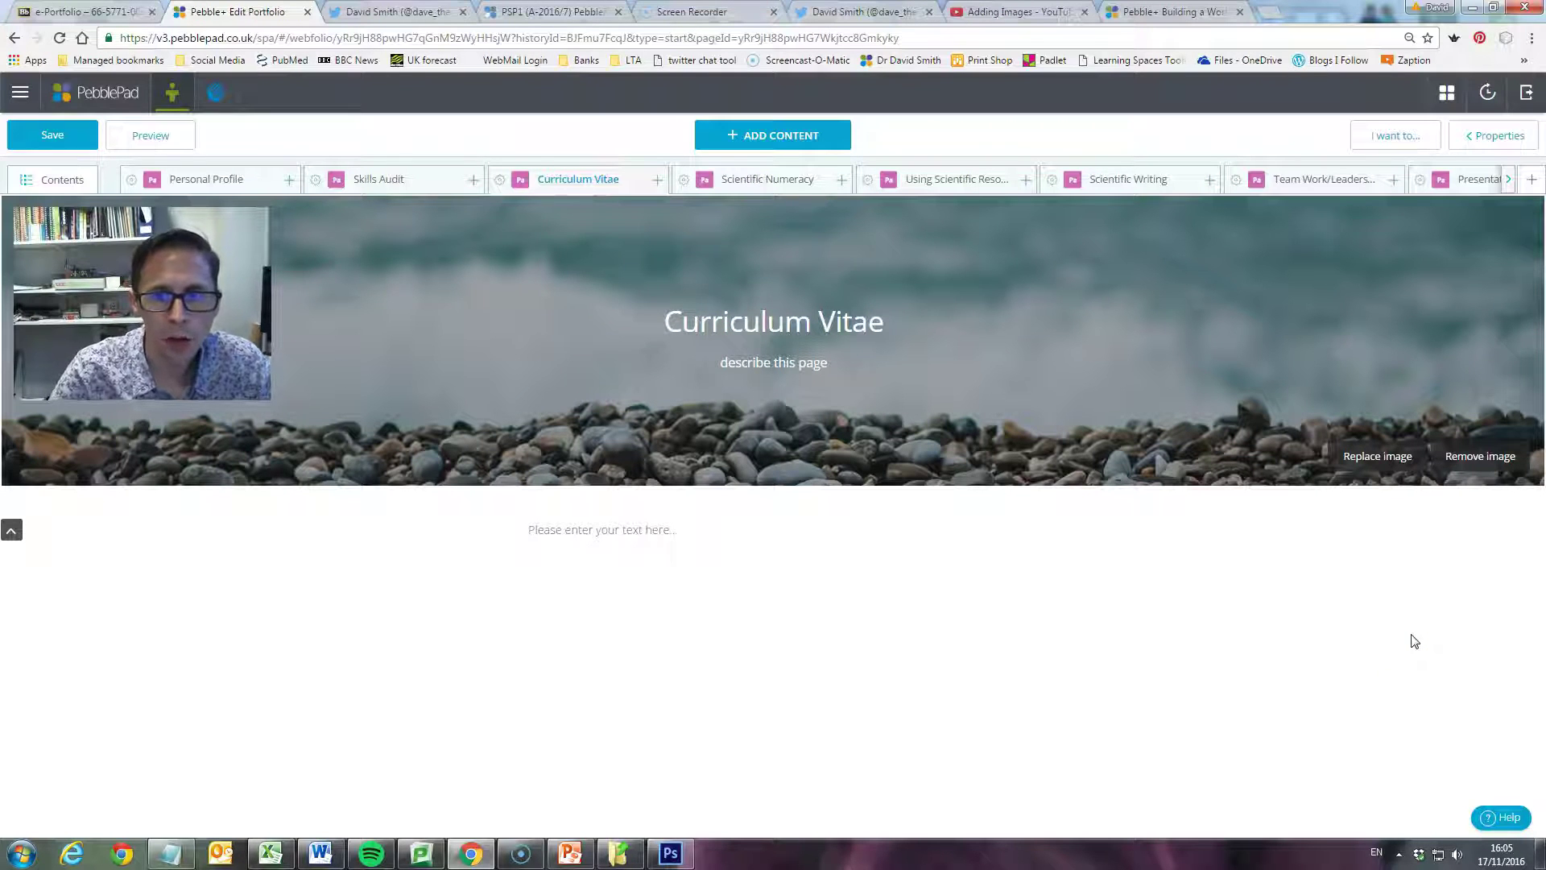
- Type 'Follow this link to see my full CV' into the Curriculum Vitae page's empty text block
{"action": "left_click", "coordinate": [1403, 630]}
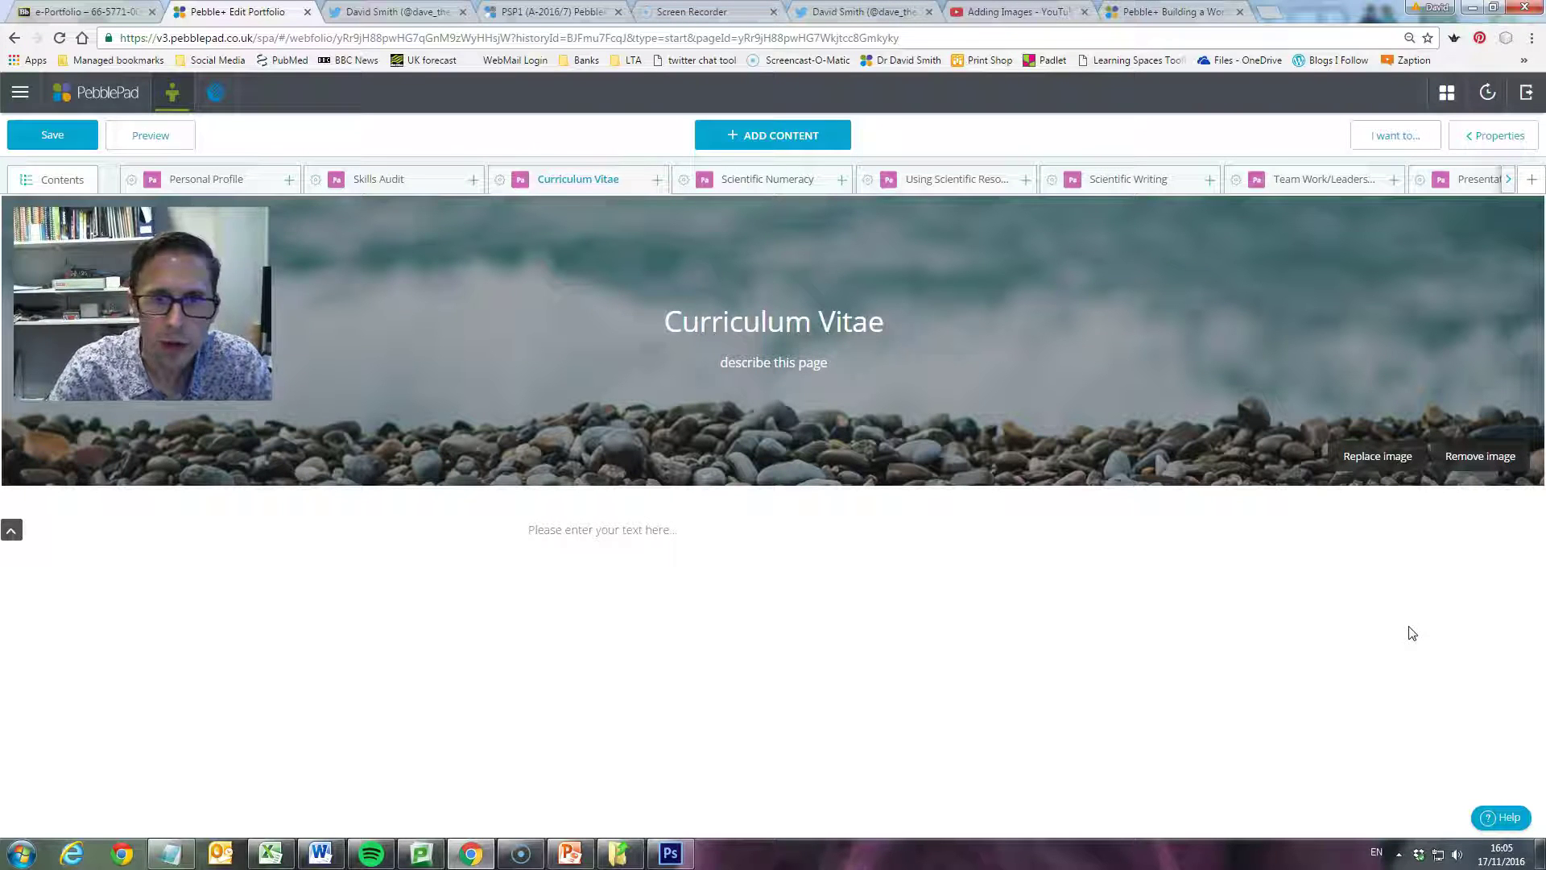
{"action": "left_click", "coordinate": [1349, 665]}
{"action": "left_click", "coordinate": [1121, 694]}
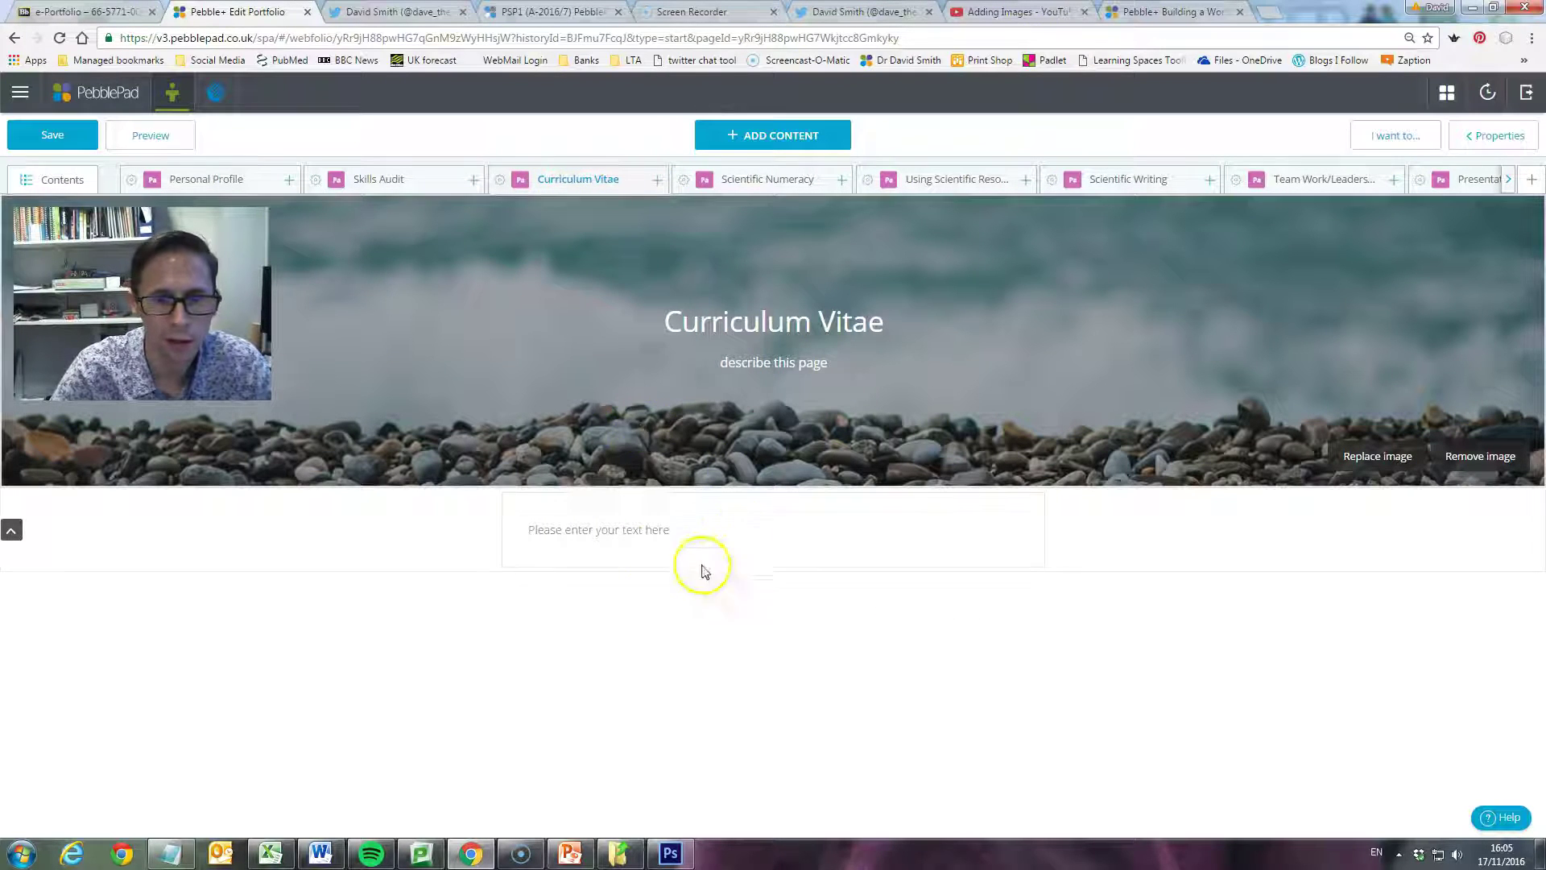
{"action": "left_click", "coordinate": [584, 536]}
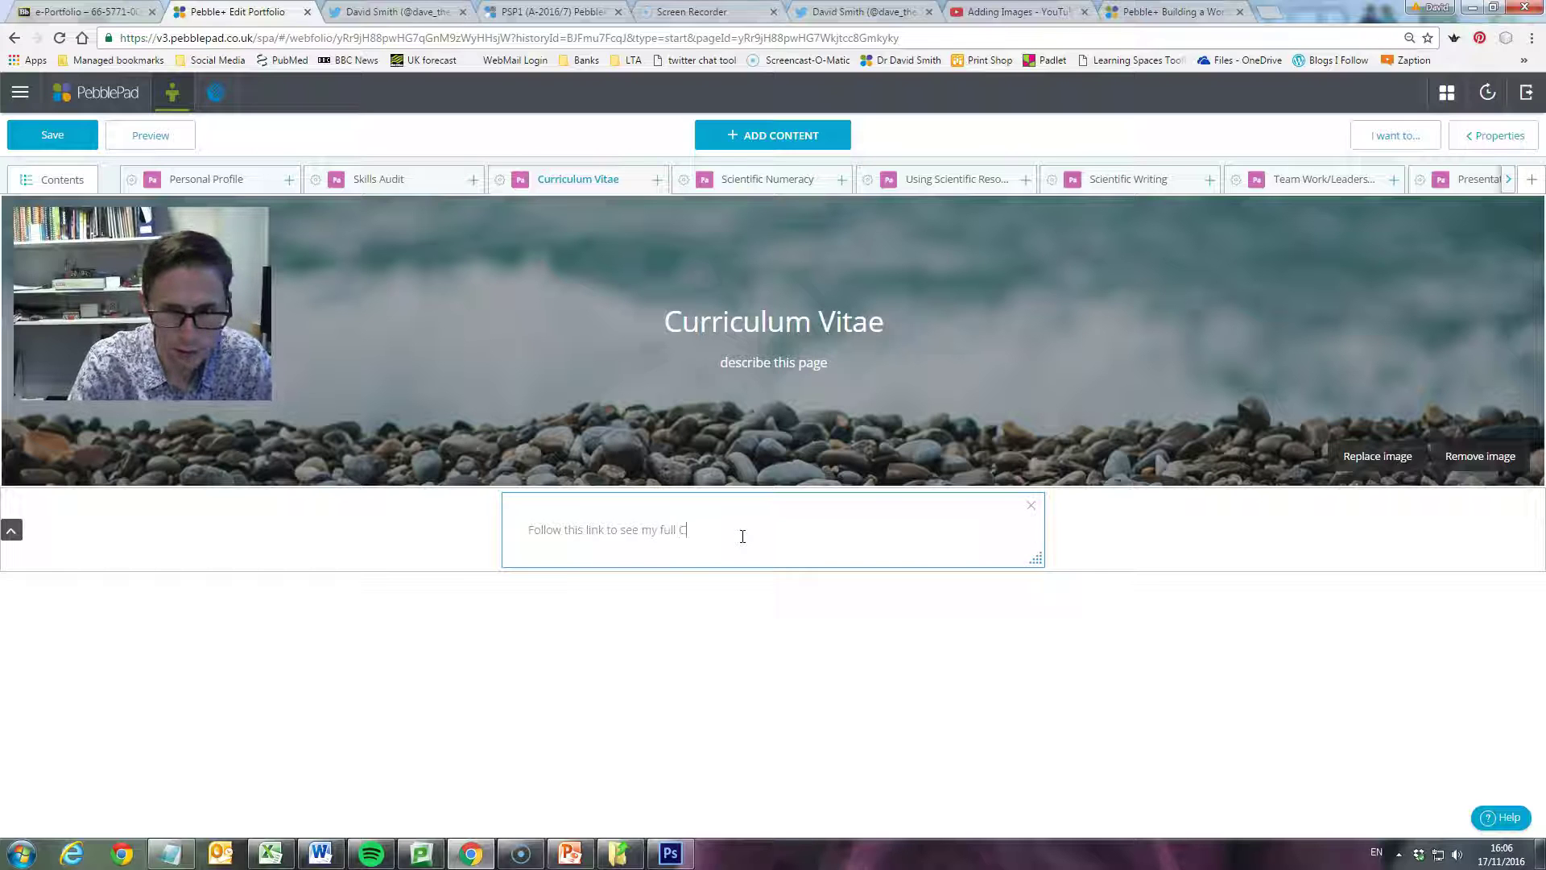
{"action": "left_click", "coordinate": [794, 636]}
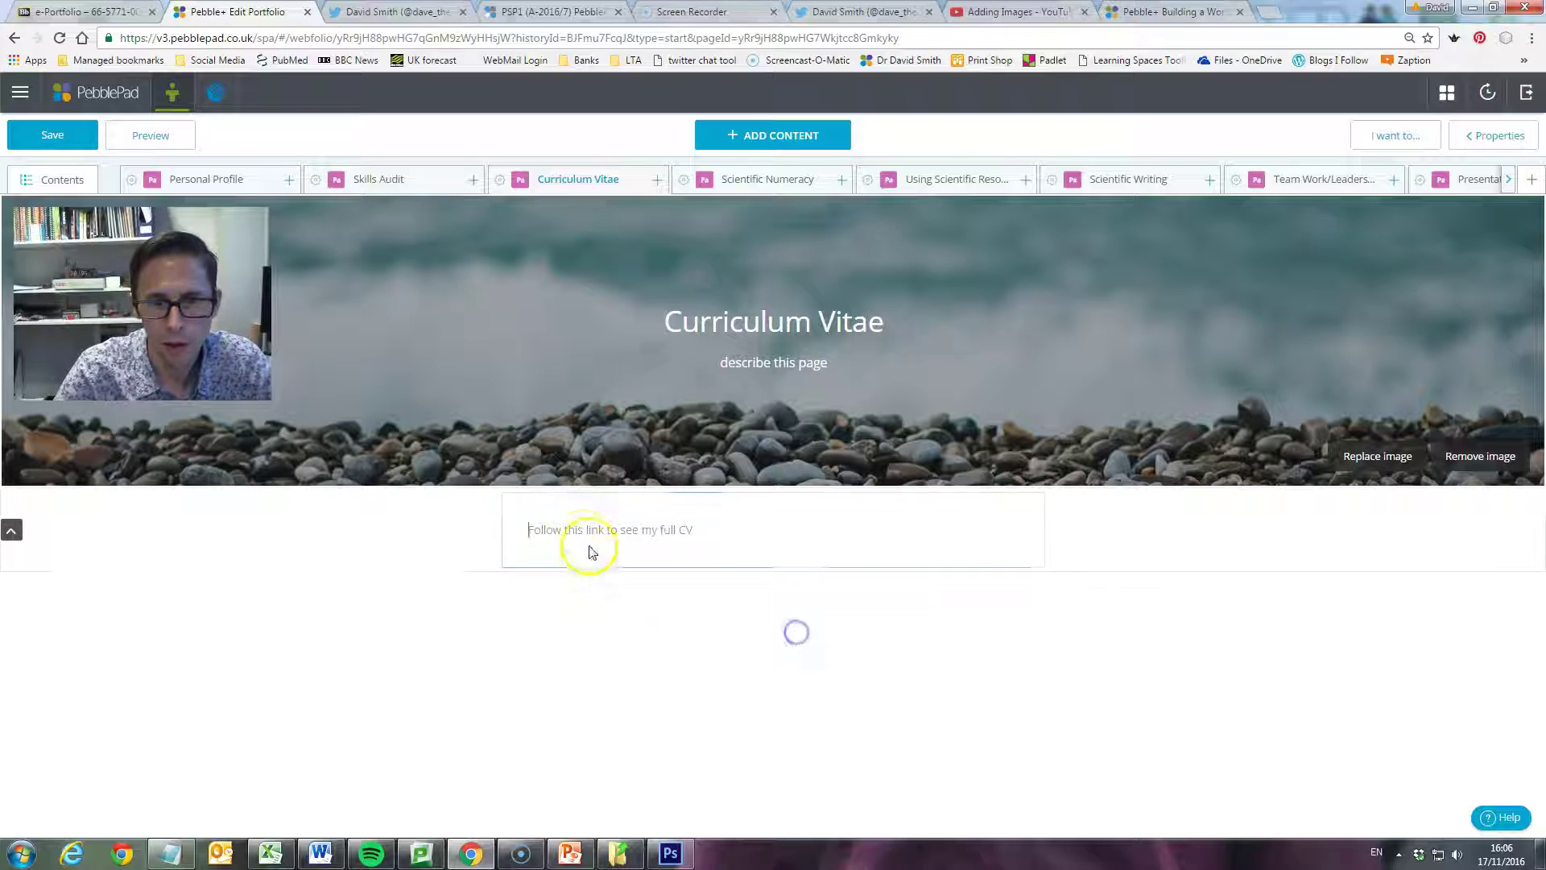
{"action": "left_click", "coordinate": [659, 557]}
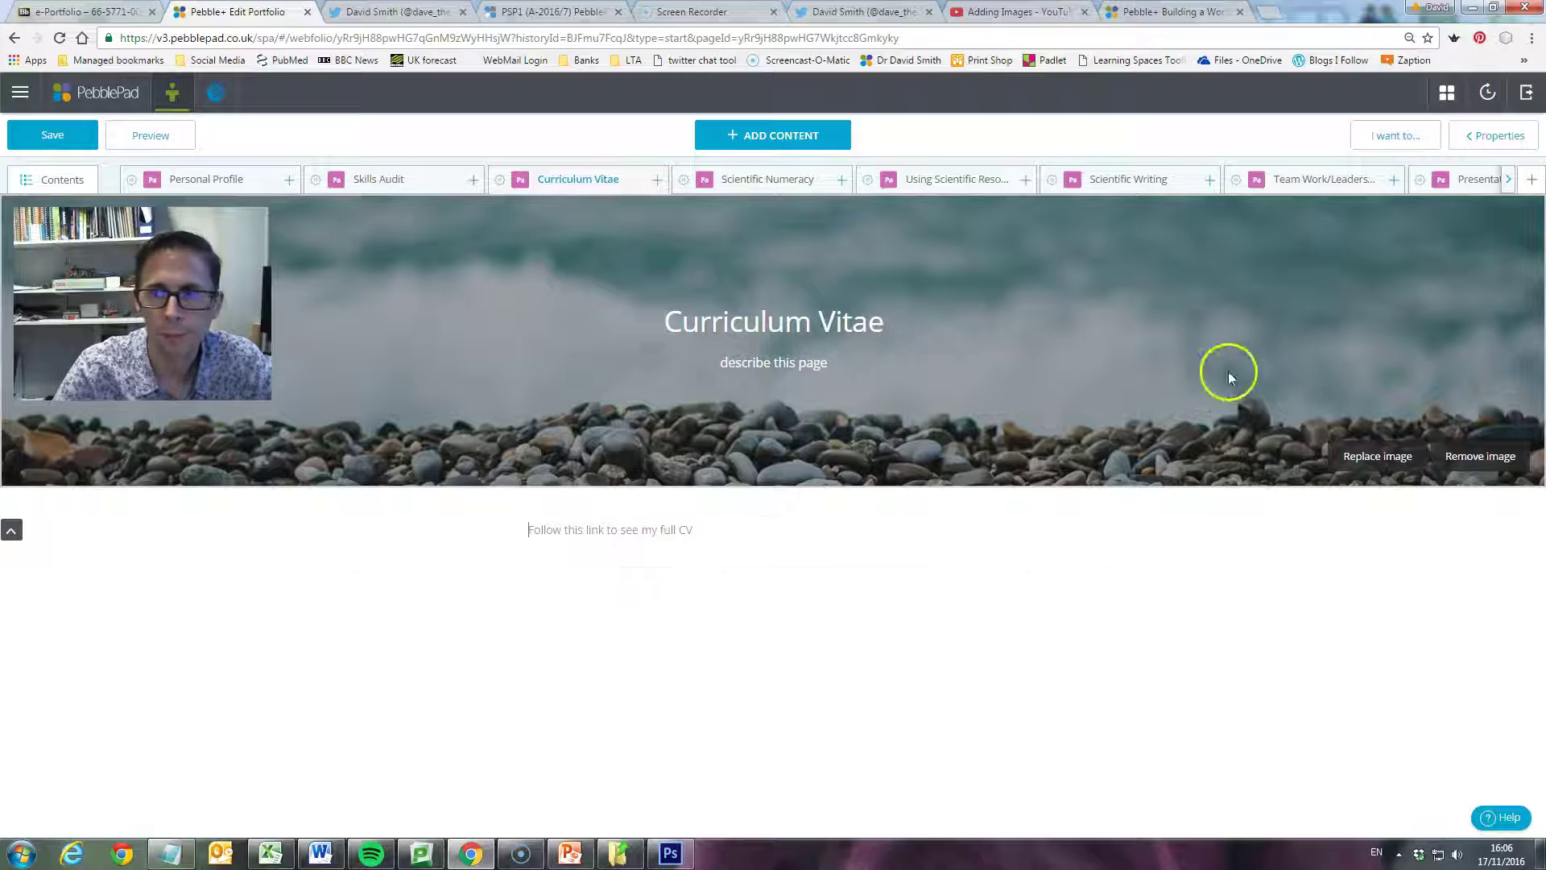
- Select the CV sentence and choose Asset from the LINK dropdown to list stored assets
{"action": "left_click_drag", "start_coordinate": [724, 534], "coordinate": [524, 530]}
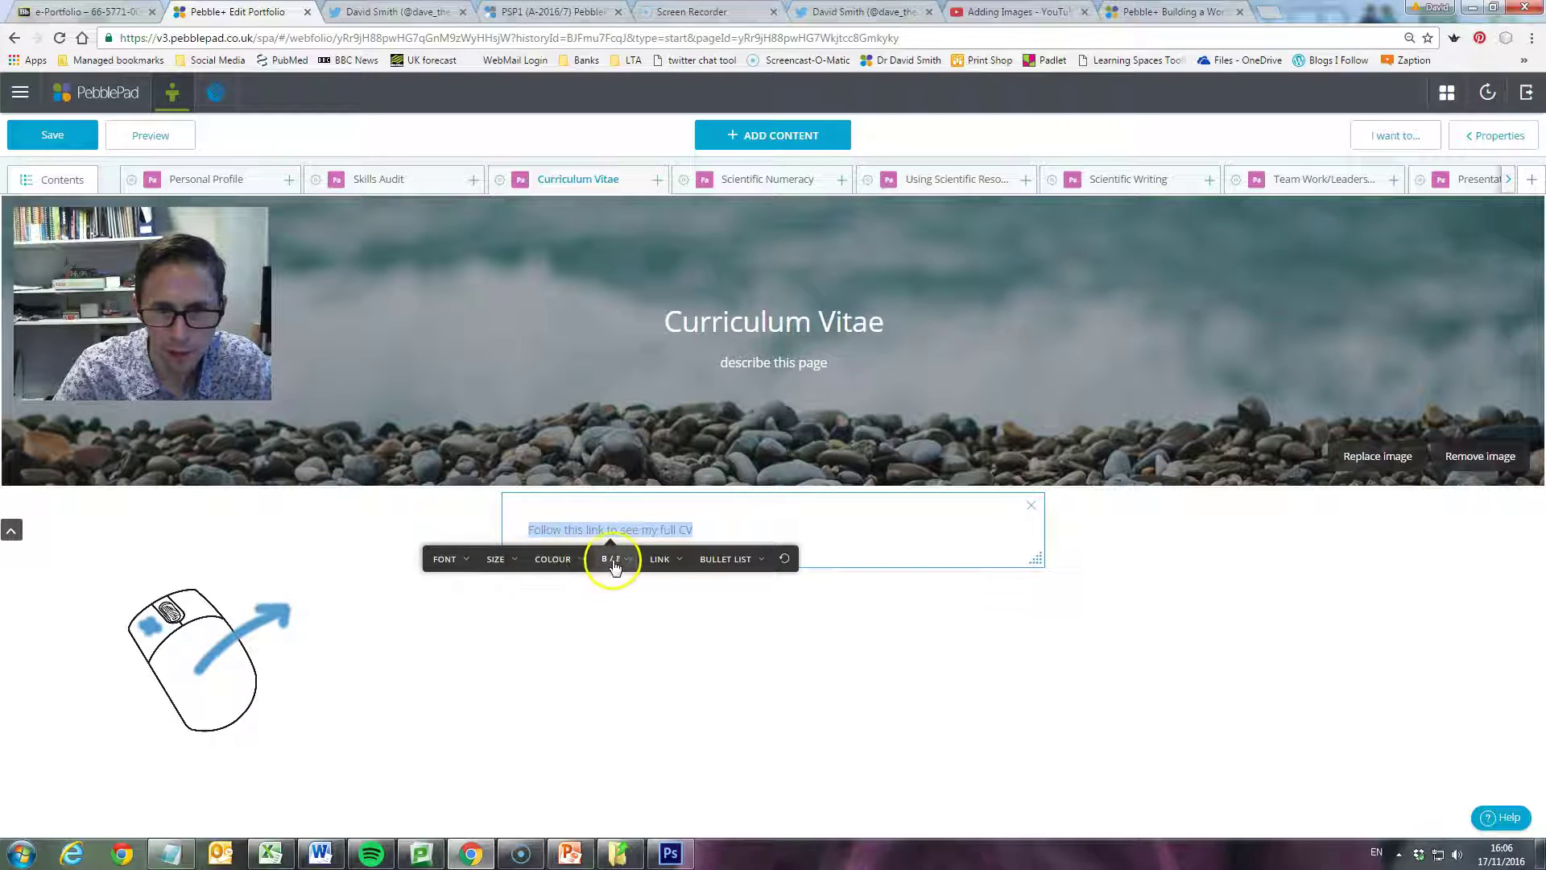
{"action": "left_click", "coordinate": [681, 564]}
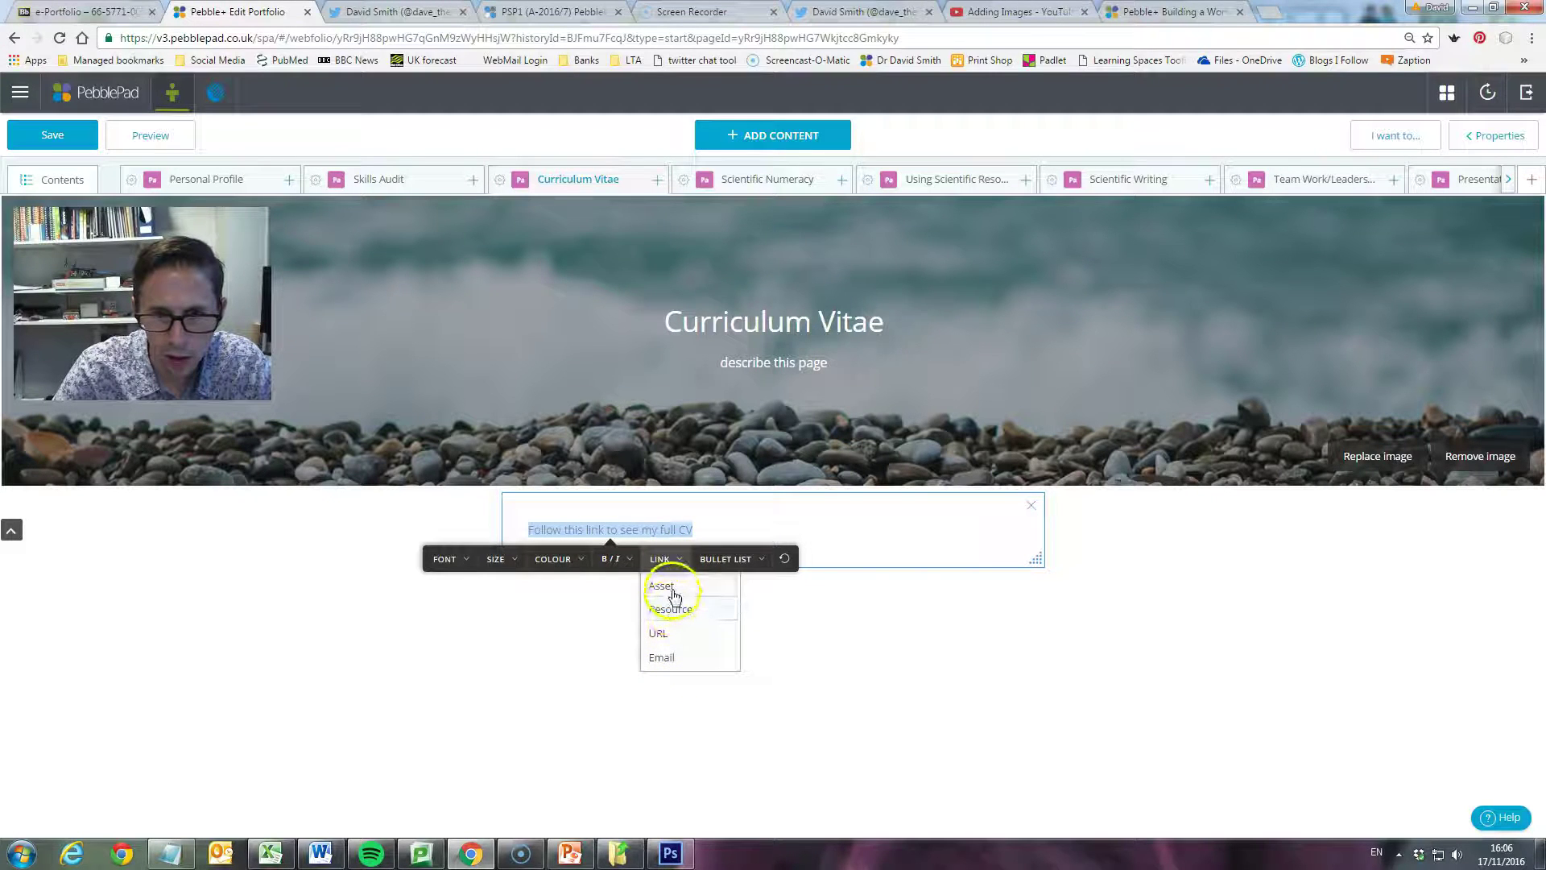
{"action": "left_click", "coordinate": [674, 595]}
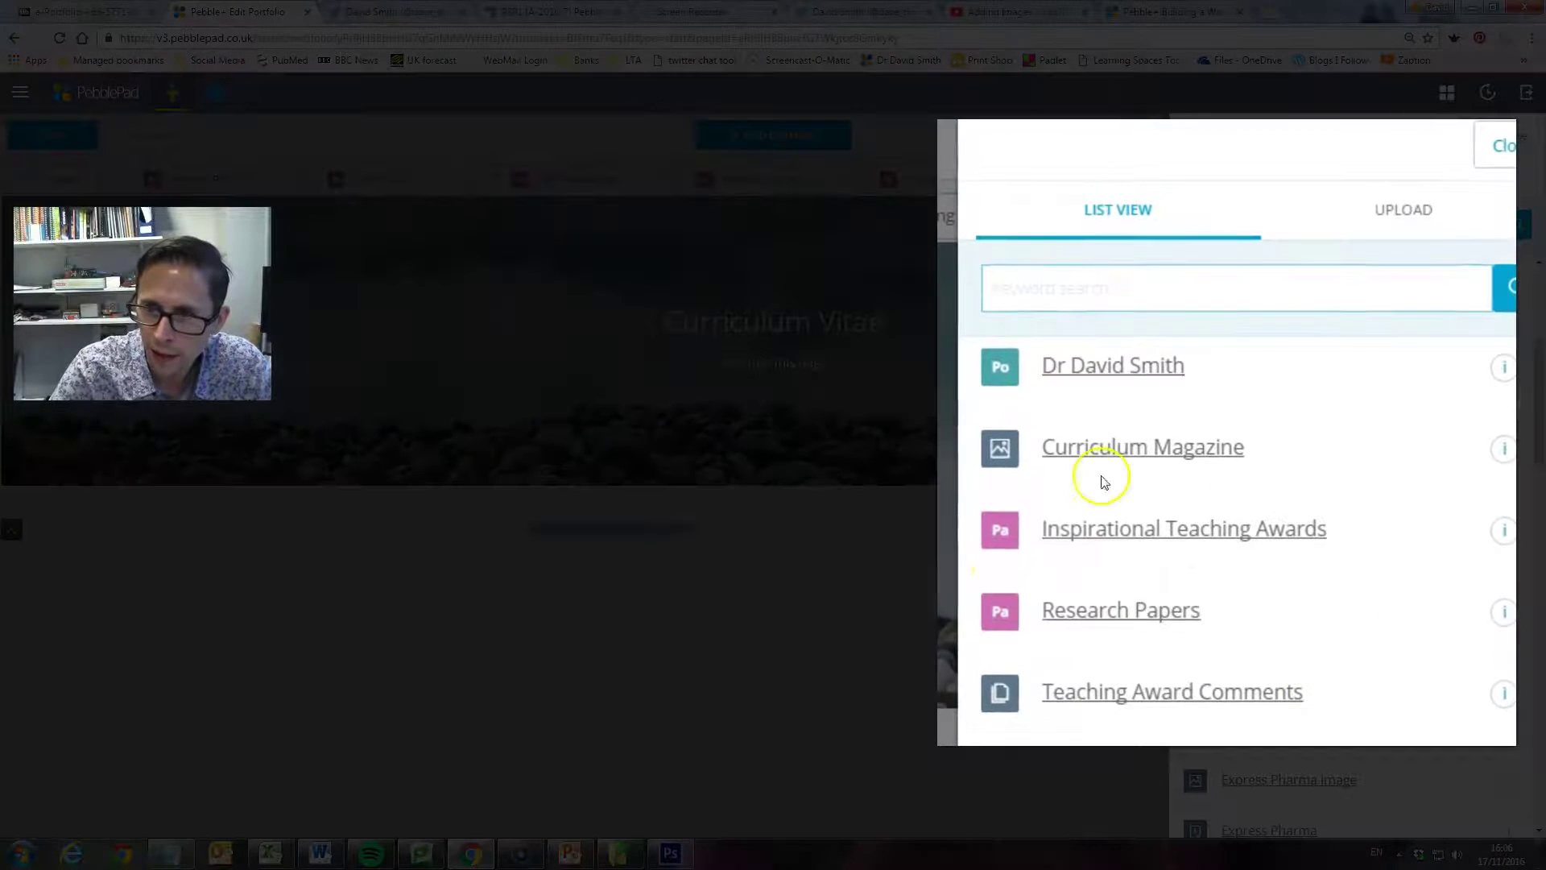
- Upload Curriculum Vitae DS.docx from the computer as the sentence's link target
{"action": "left_click", "coordinate": [1404, 211]}
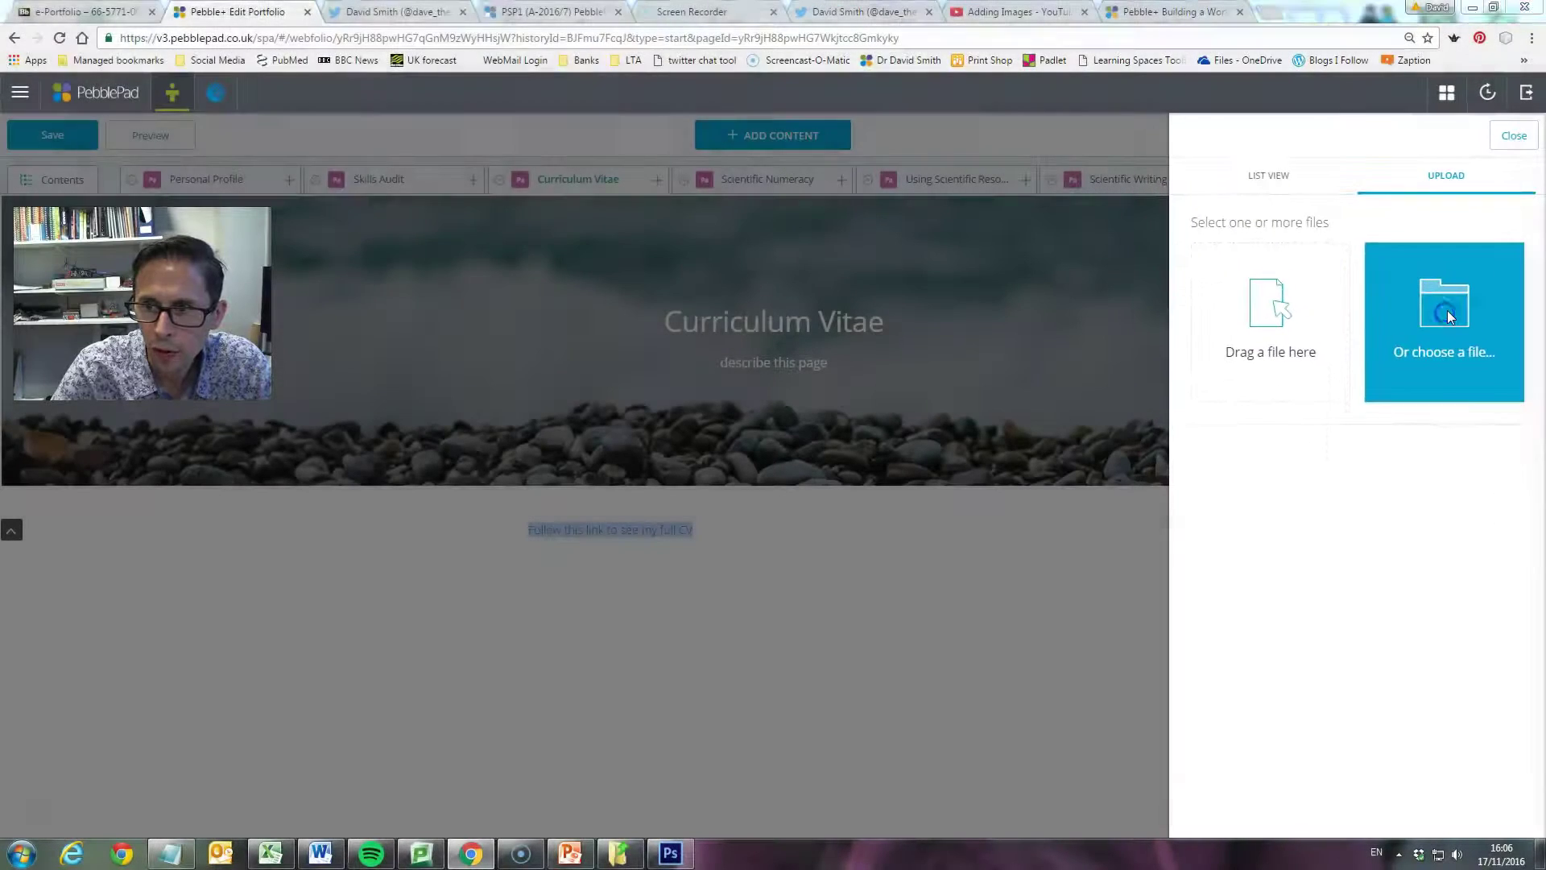
{"action": "left_click", "coordinate": [1446, 314]}
{"action": "left_click_drag", "start_coordinate": [488, 22], "coordinate": [798, 142]}
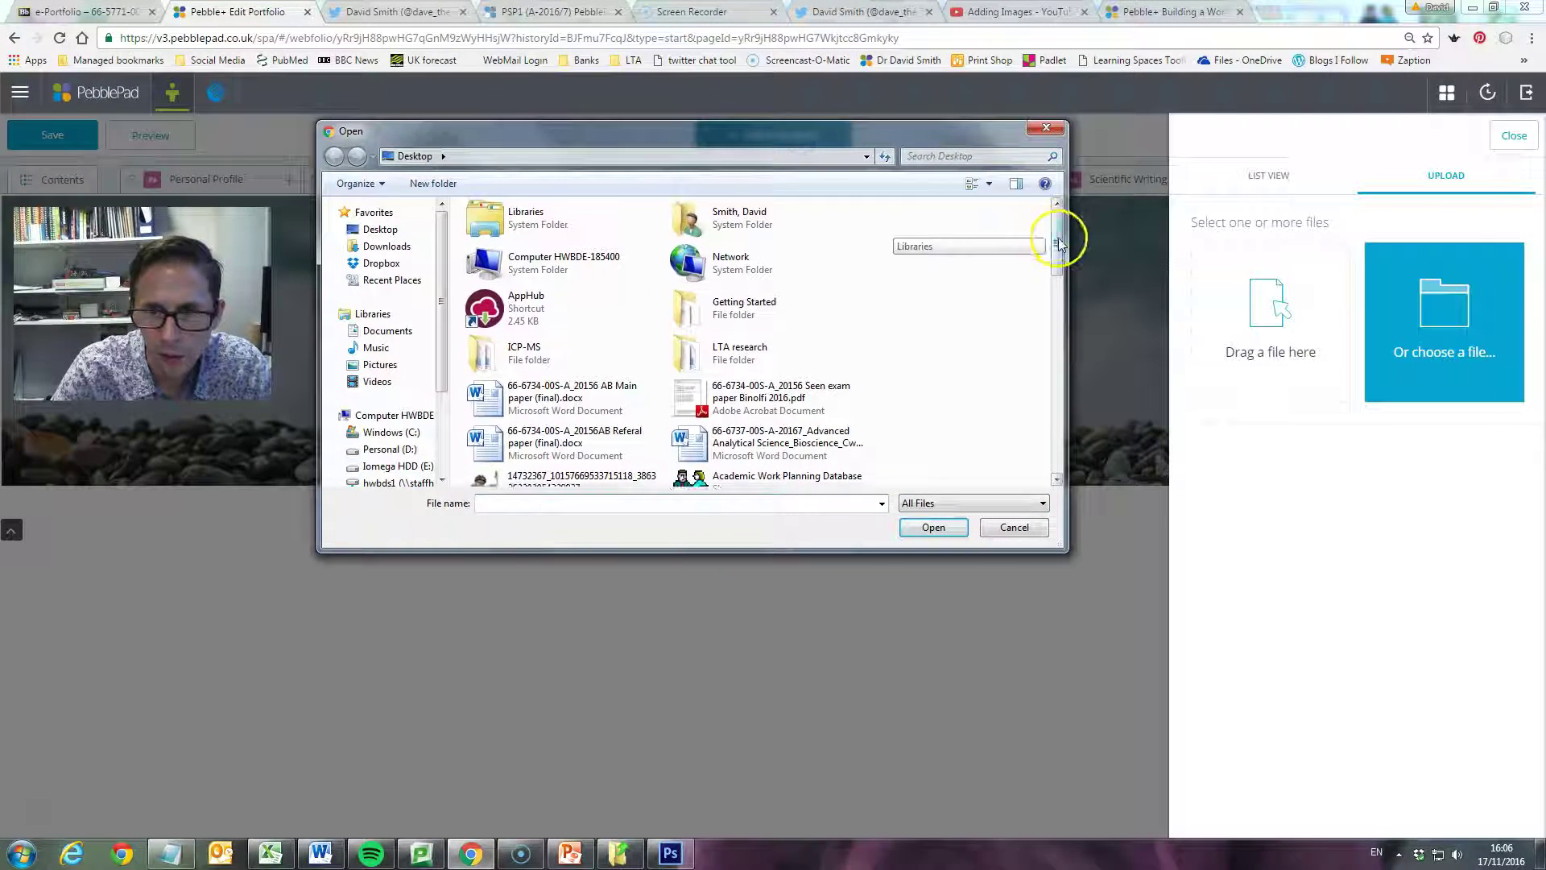
{"action": "left_click_drag", "start_coordinate": [1058, 235], "coordinate": [1059, 280]}
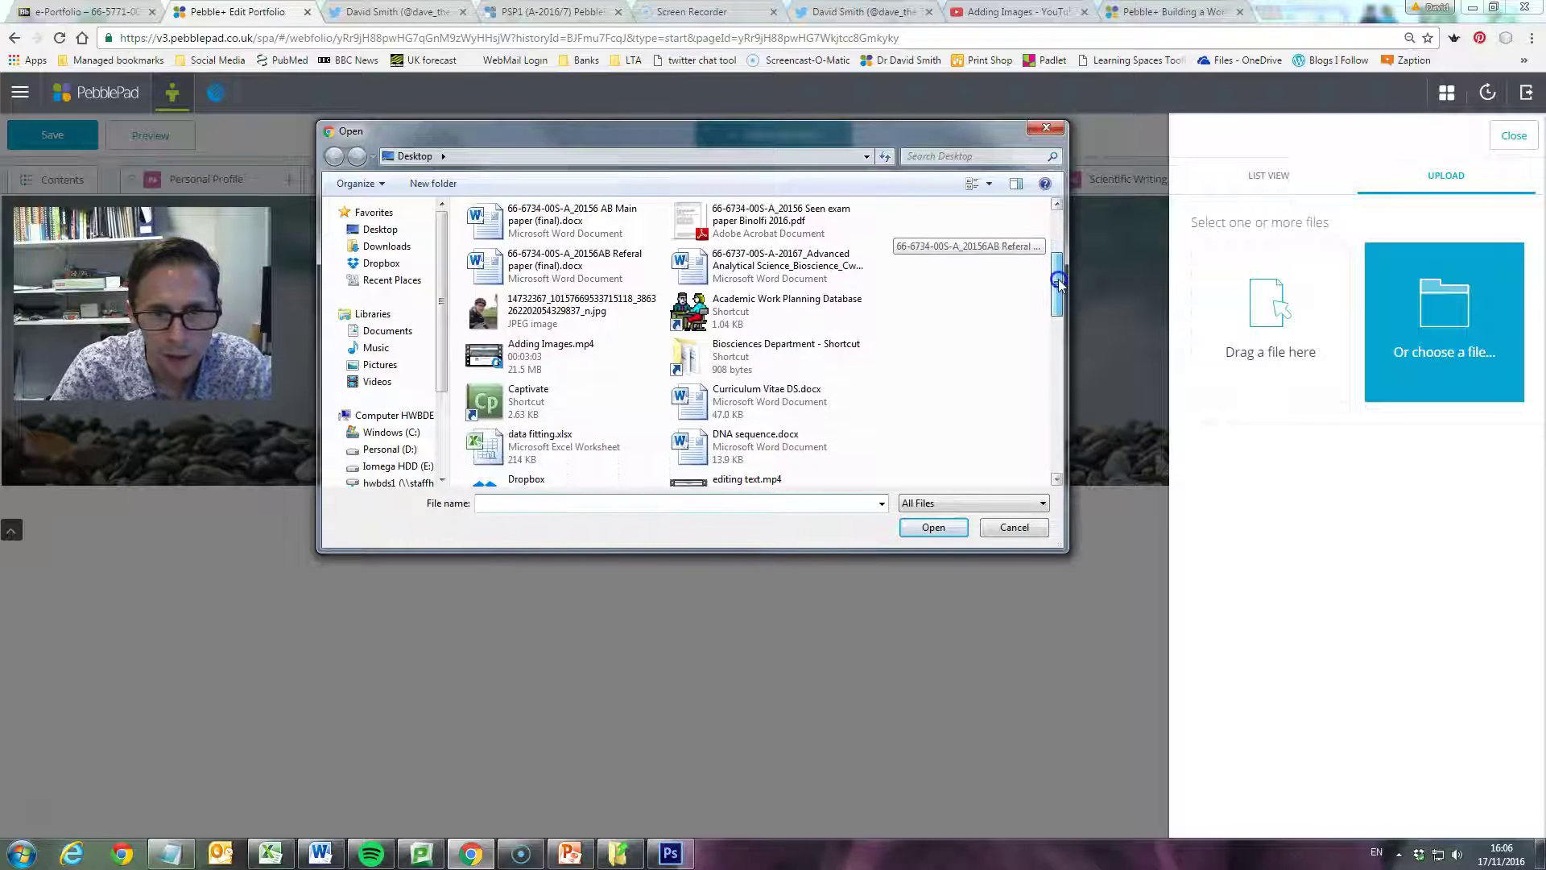
{"action": "left_click", "coordinate": [723, 417]}
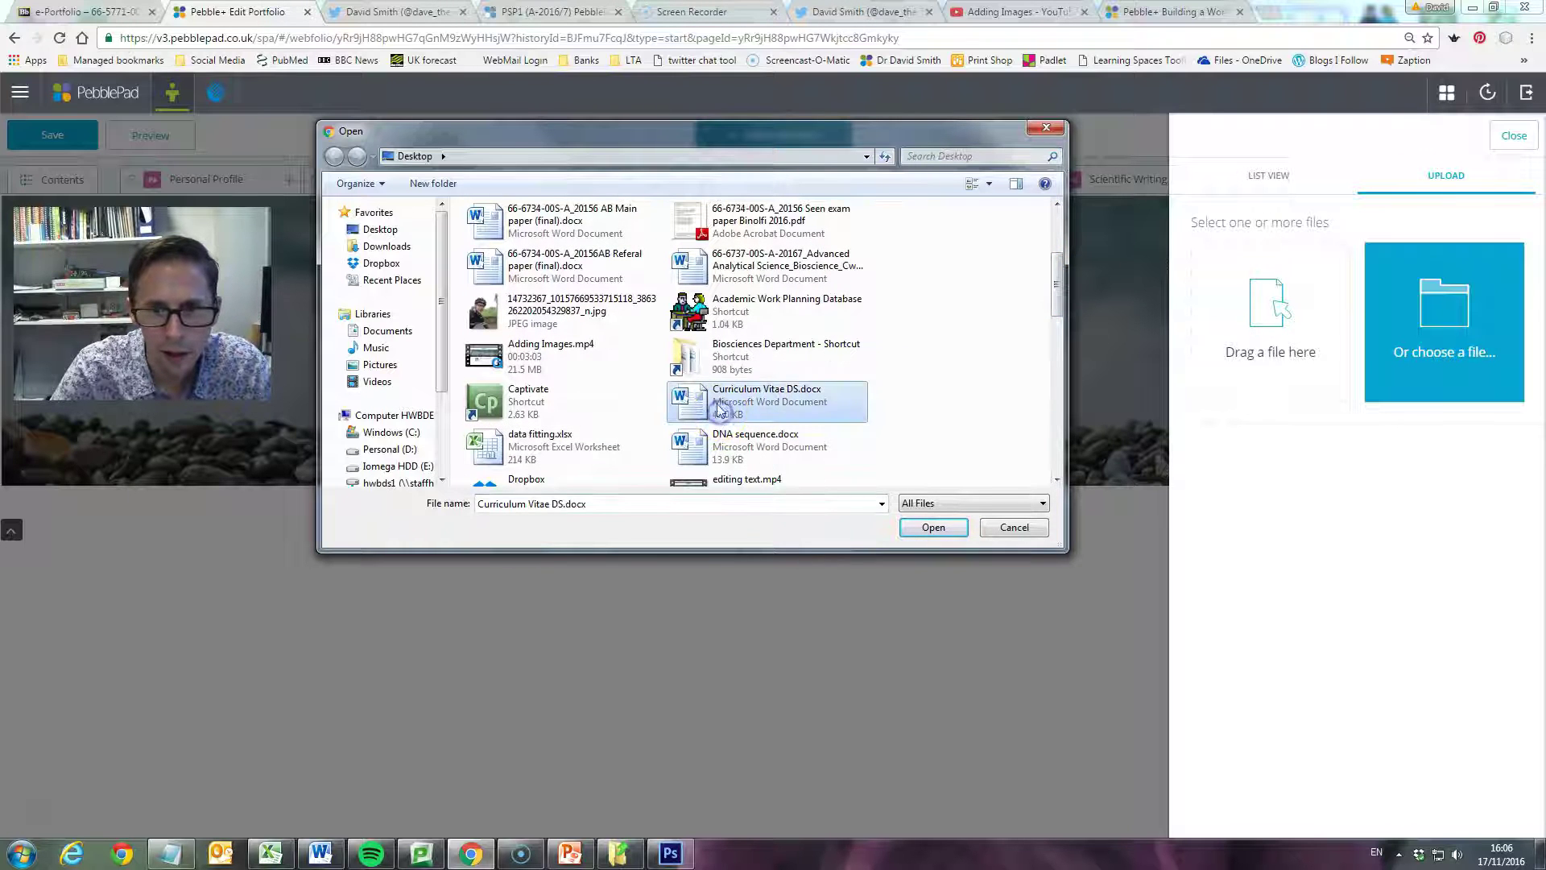
{"action": "left_click", "coordinate": [931, 528]}
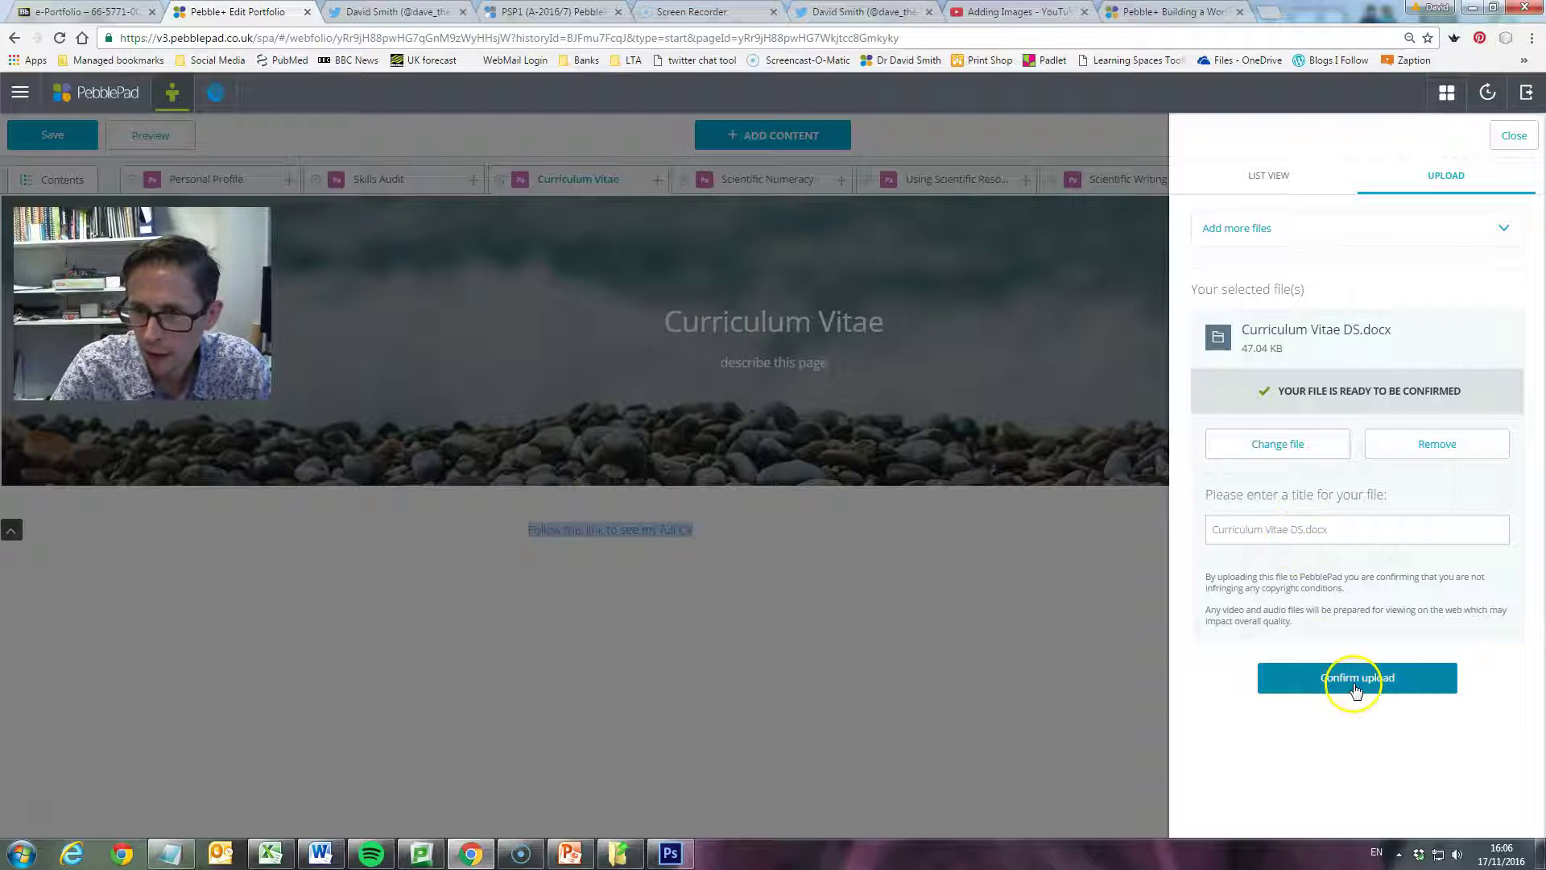
{"action": "left_click", "coordinate": [1333, 668]}
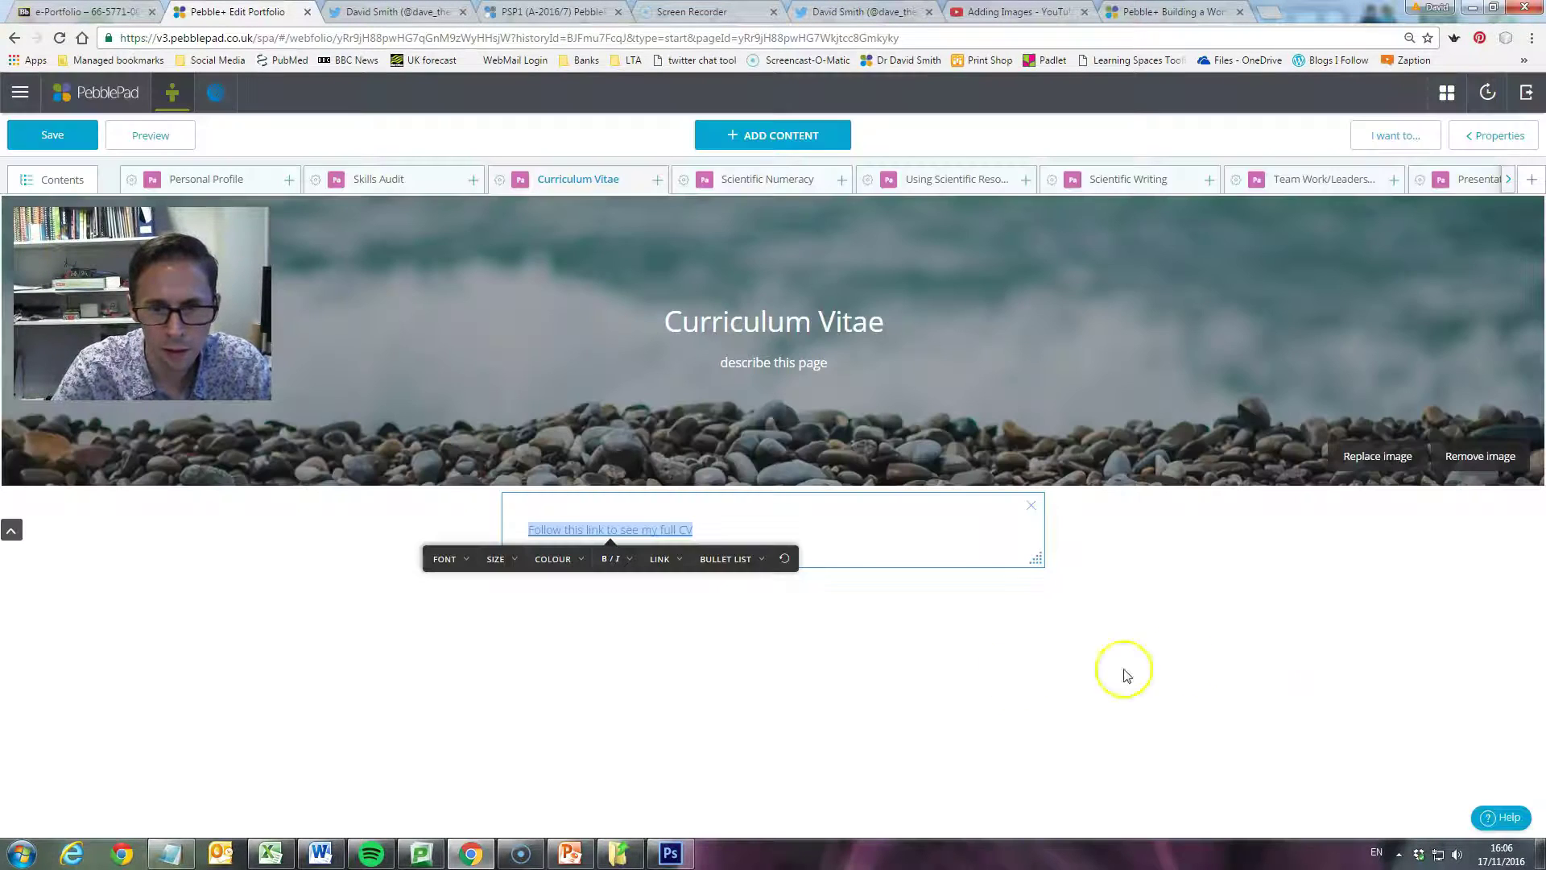
- Close the formatting options and finish editing the now-hyperlinked CV sentence
{"action": "left_click", "coordinate": [1009, 676]}
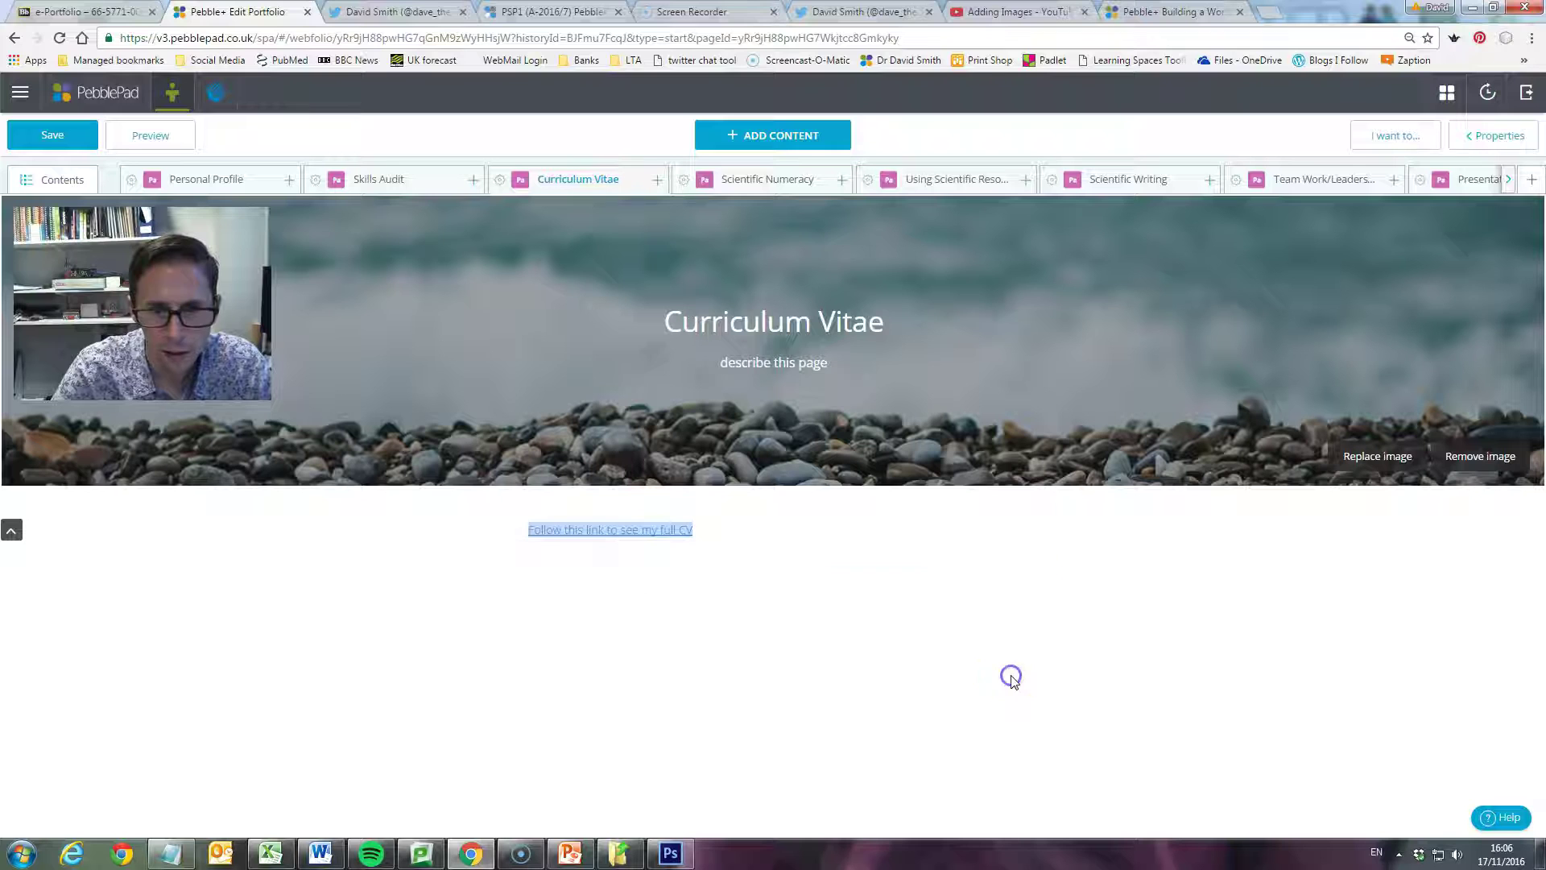
{"action": "left_click", "coordinate": [1166, 527]}
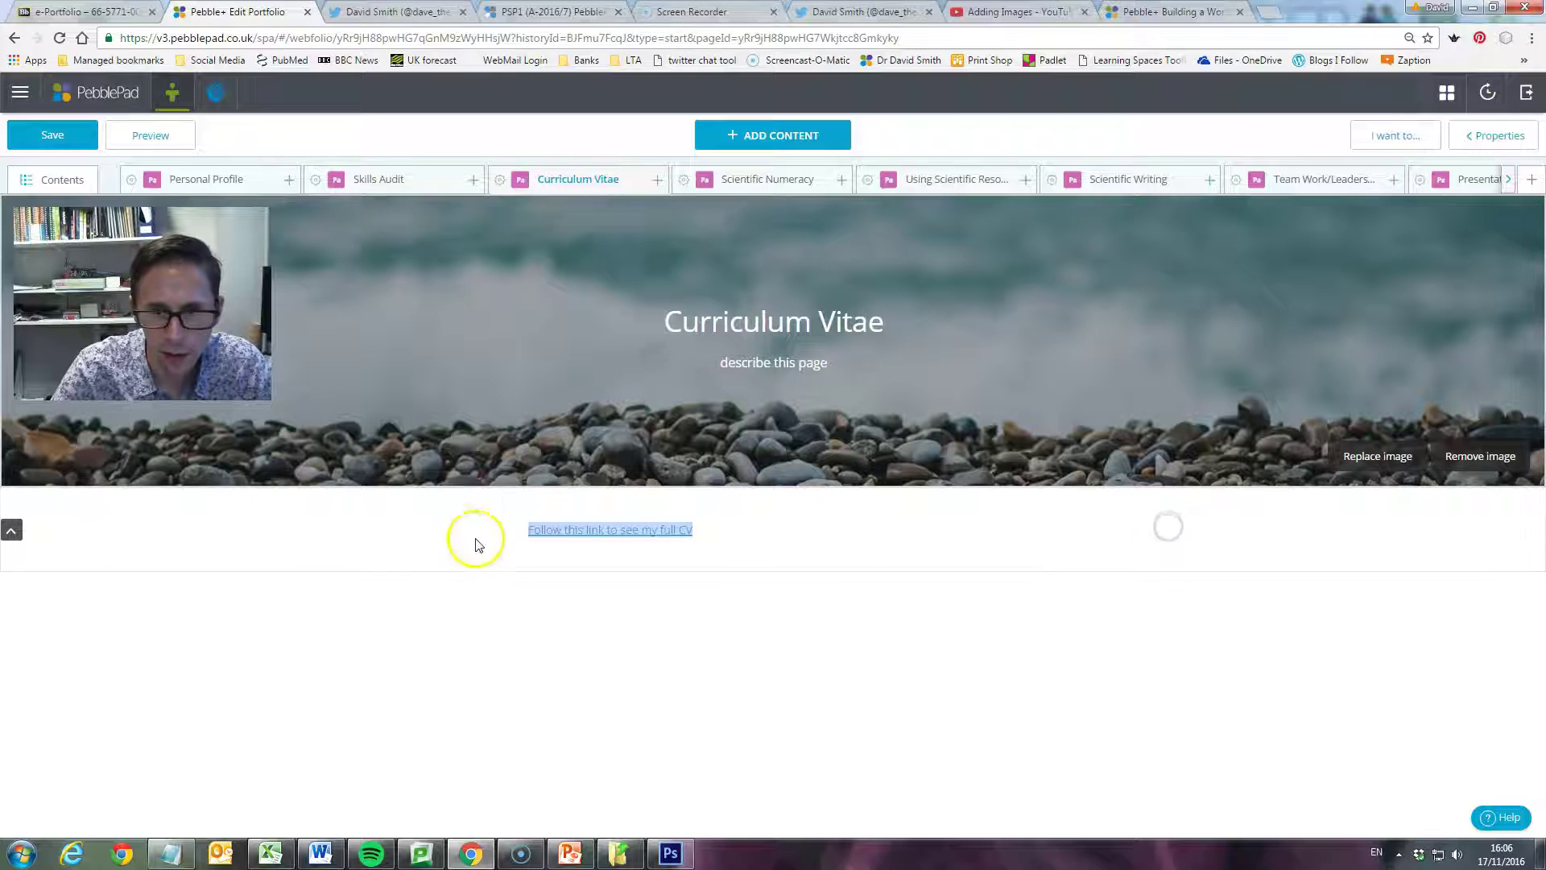
{"action": "left_click", "coordinate": [436, 512]}
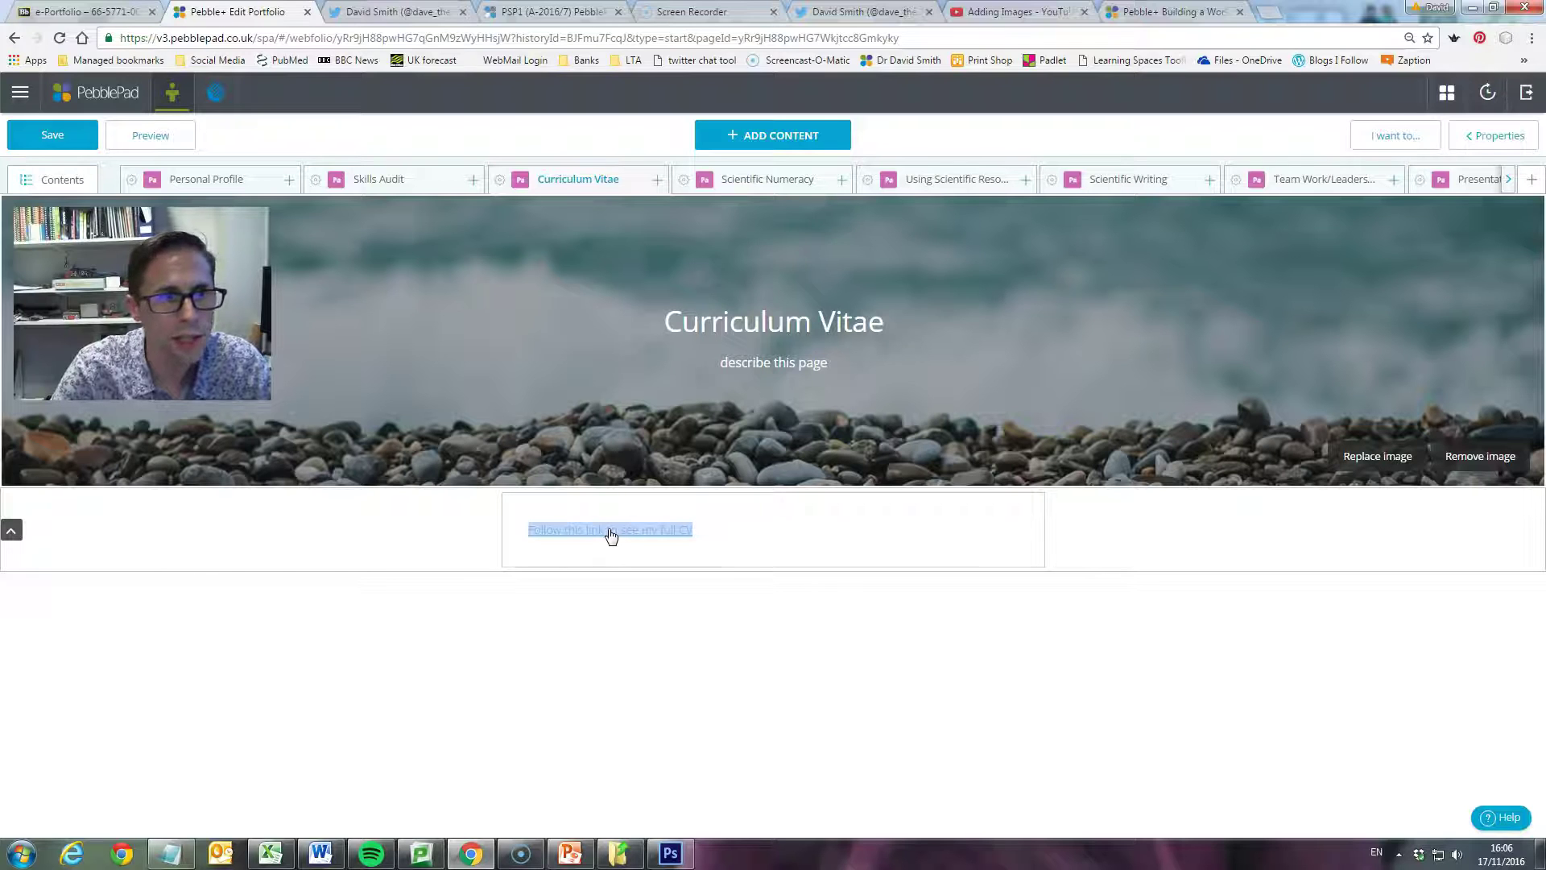
{"action": "left_click", "coordinate": [473, 391]}
- Choose Asset store from the main navigation menu, prompting the save-changes dialog
{"action": "left_click", "coordinate": [20, 95]}
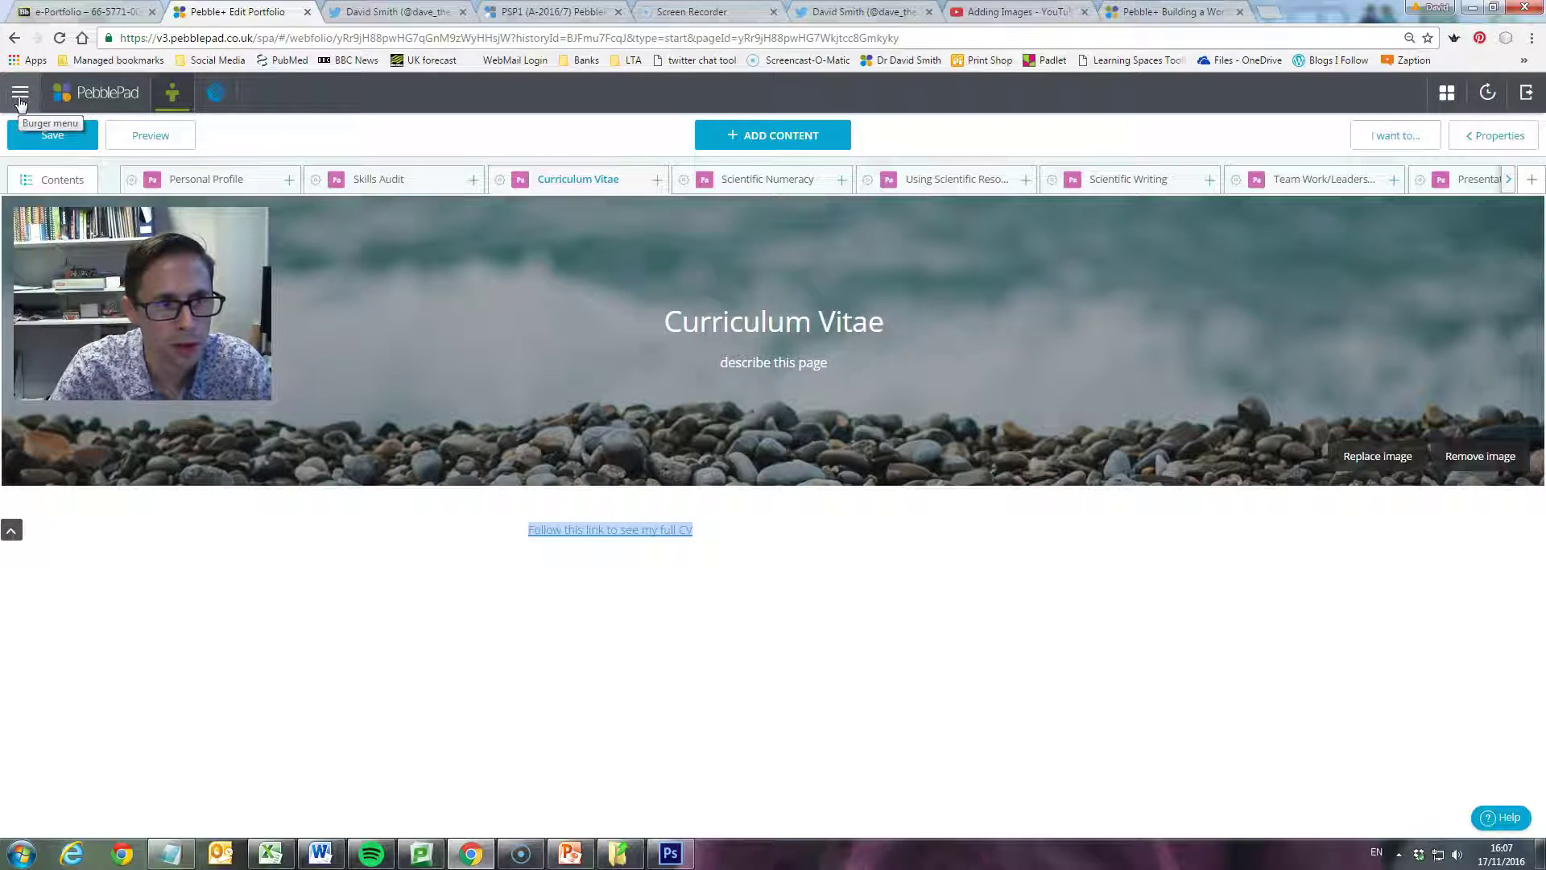
{"action": "left_click", "coordinate": [20, 95]}
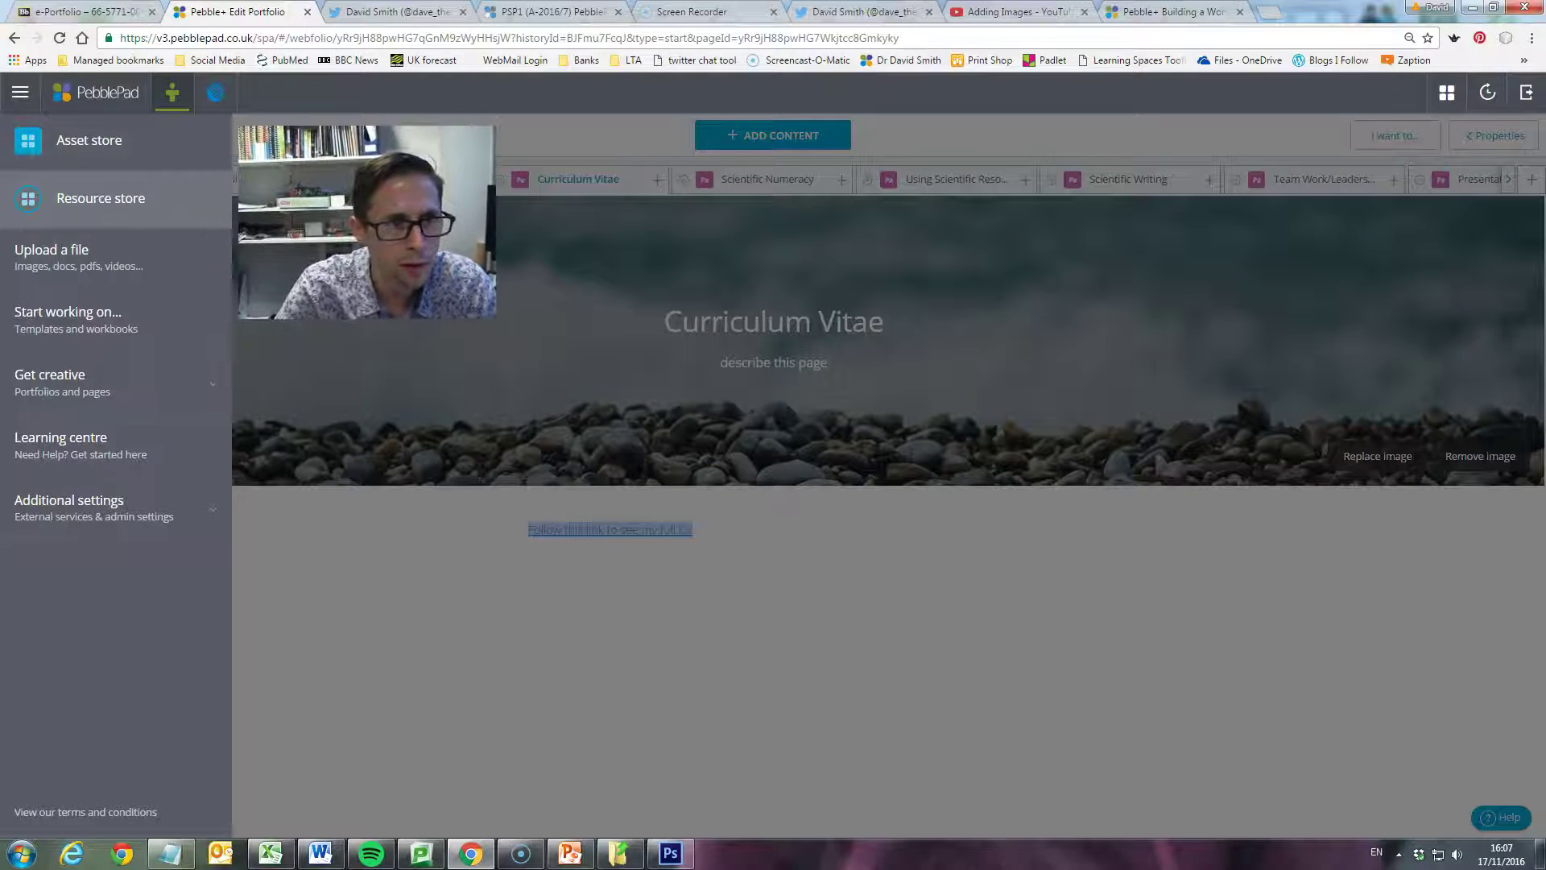
{"action": "left_click", "coordinate": [90, 276]}
{"action": "left_click", "coordinate": [79, 144]}
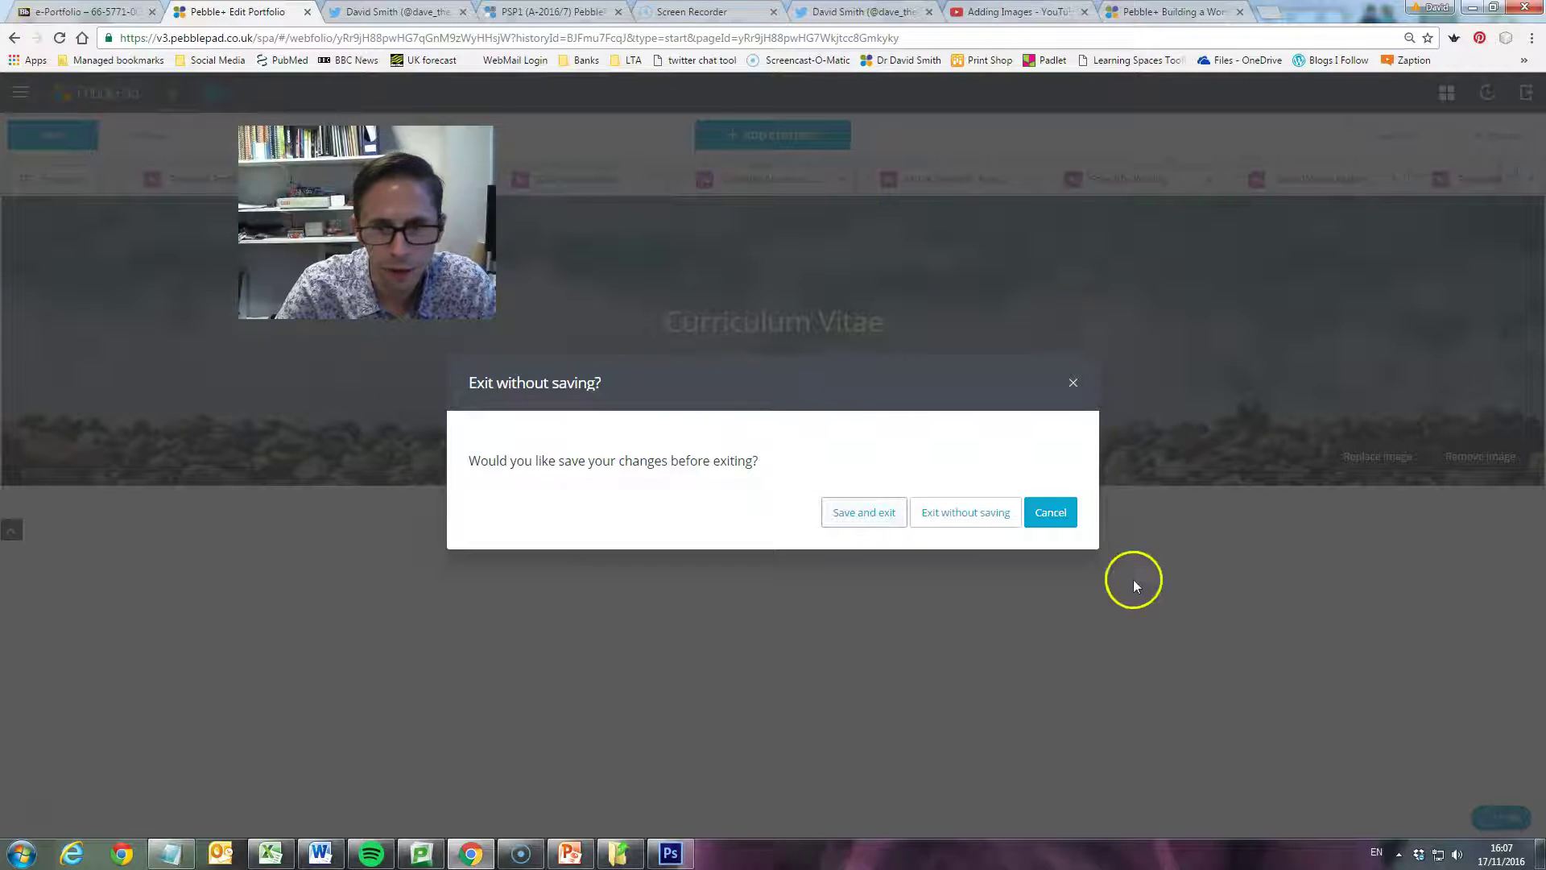
- Save the page changes and reopen the PSP1 Professional Skills Portfolio for editing
{"action": "left_click", "coordinate": [859, 515]}
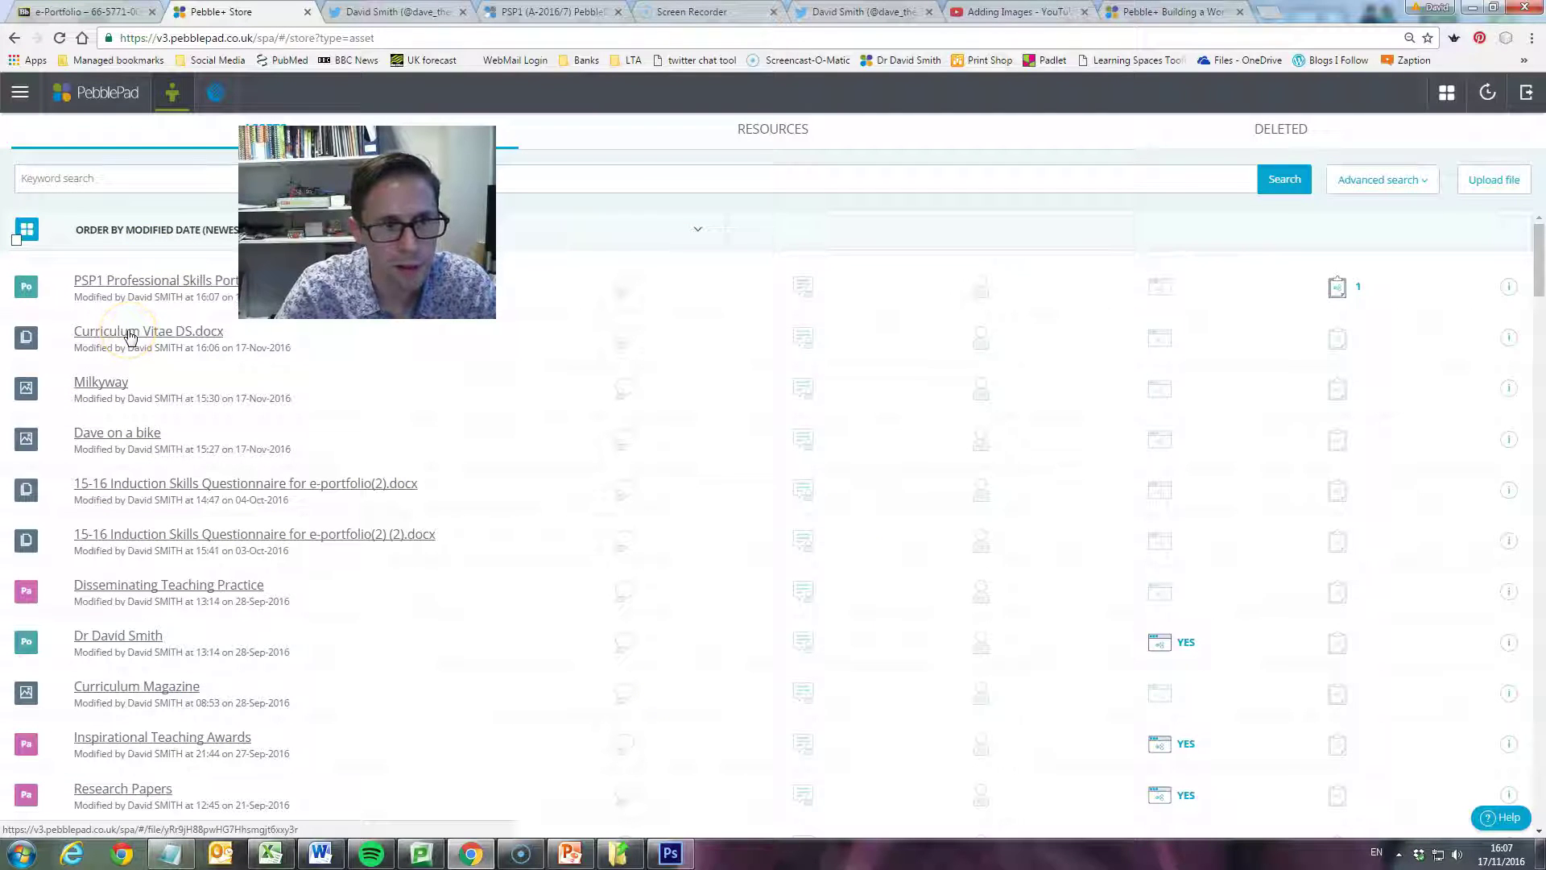
{"action": "left_click", "coordinate": [137, 280]}
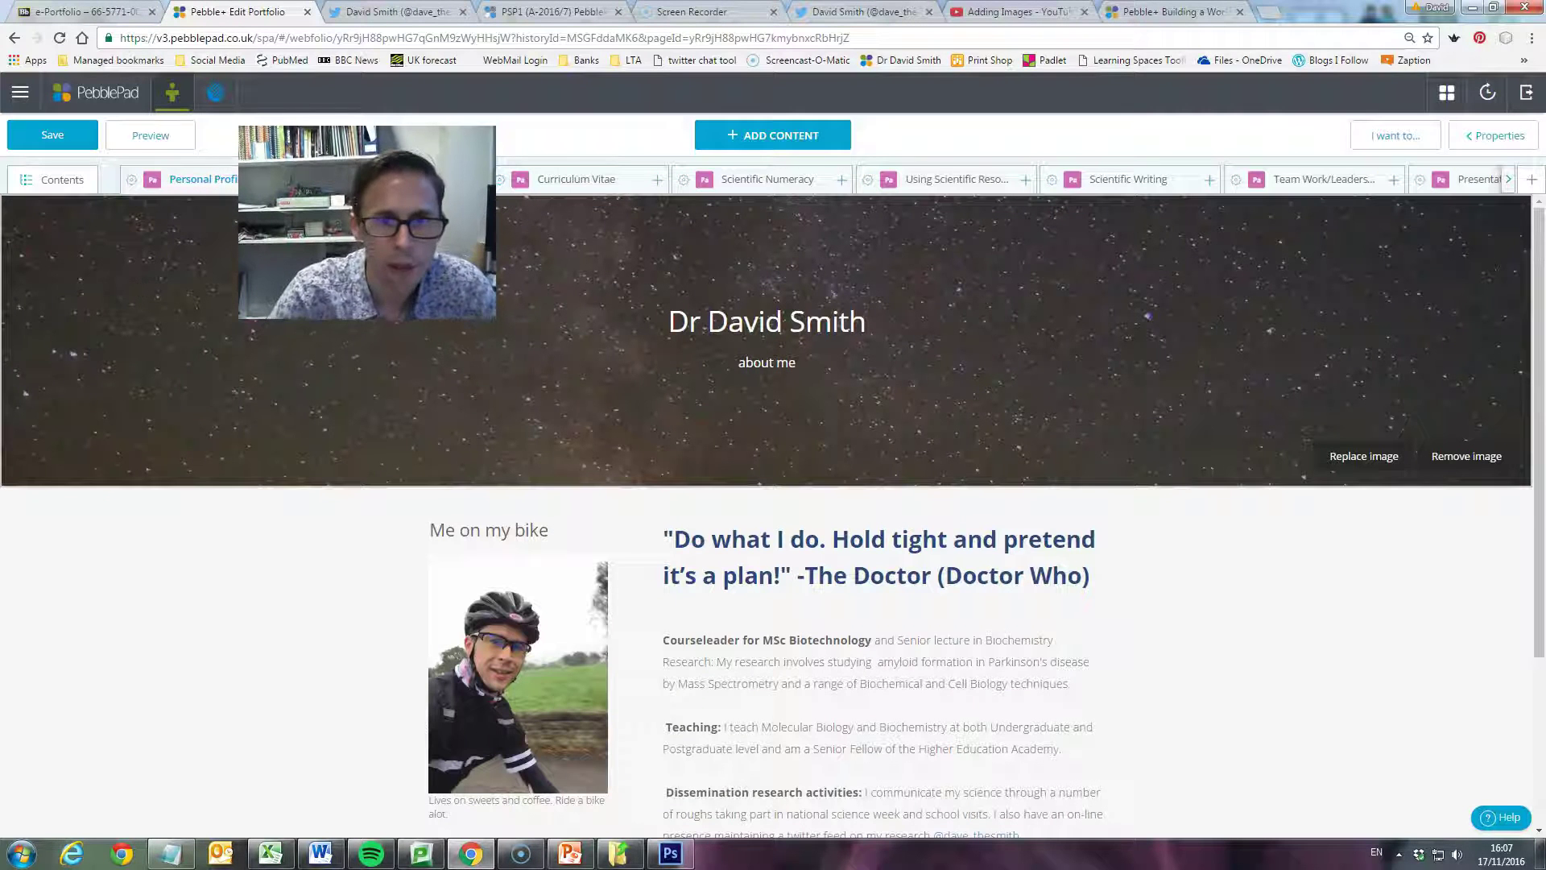
- Add an empty image block to the Curriculum Vitae page, then bring the CV document forward in Word
{"action": "left_click", "coordinate": [564, 181]}
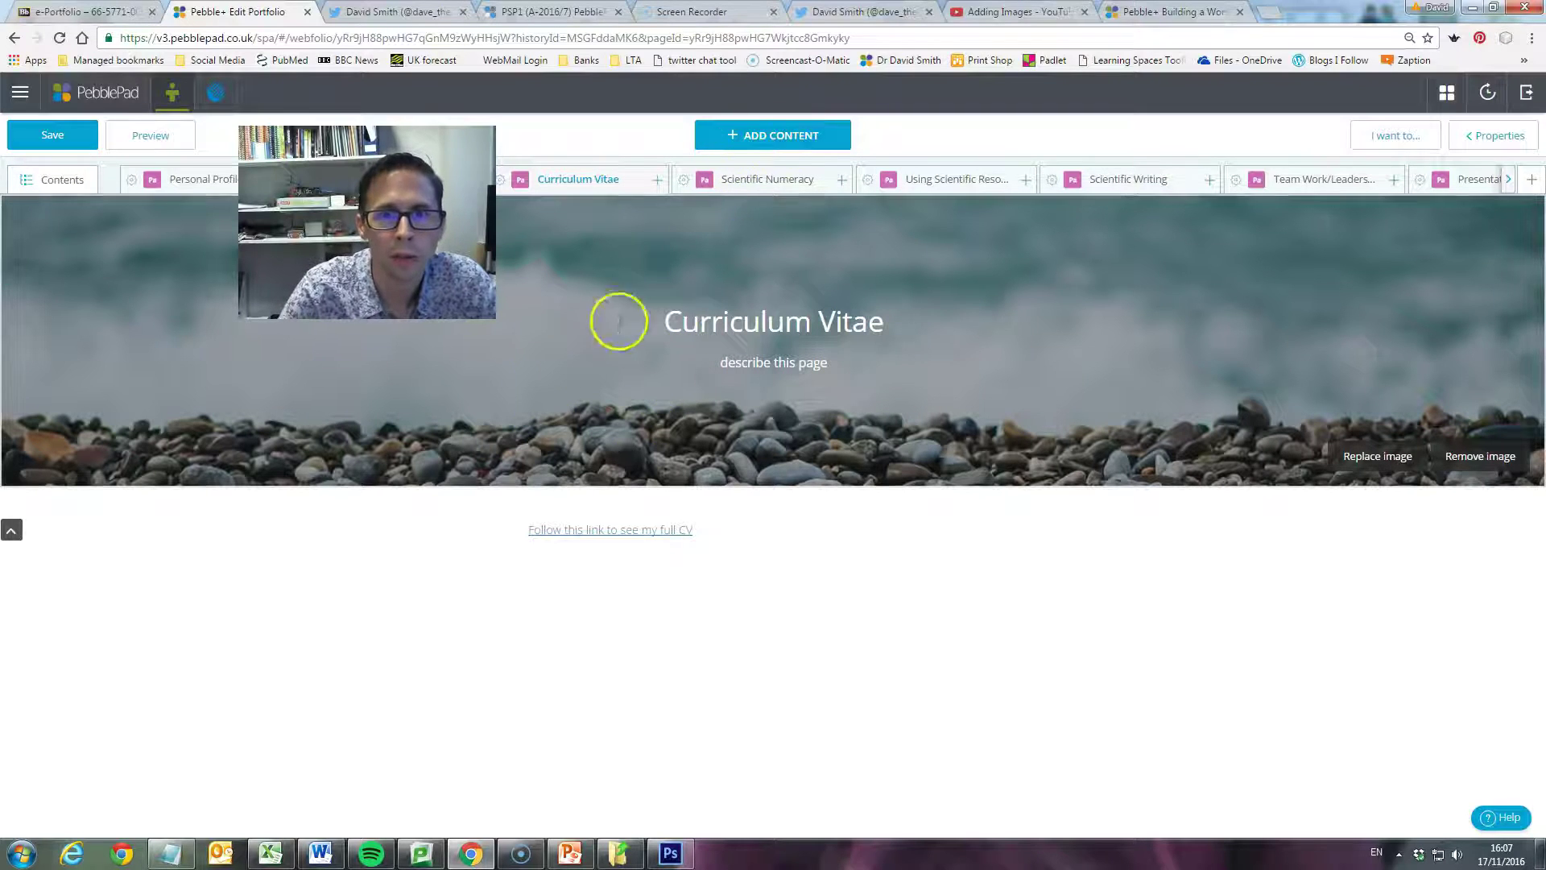
{"action": "left_click", "coordinate": [757, 133]}
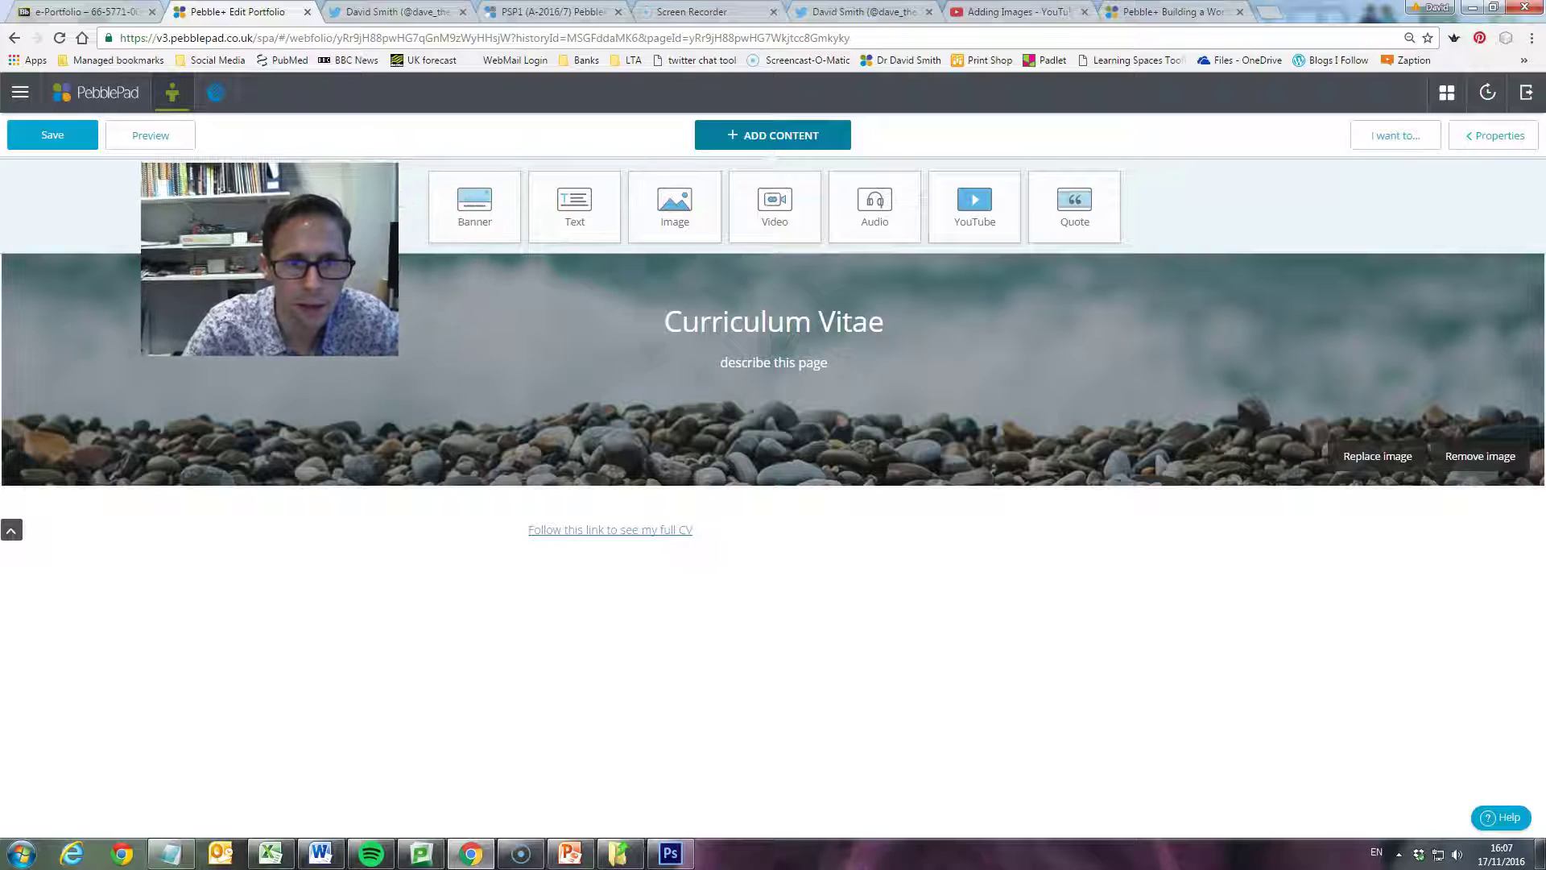
{"action": "left_click", "coordinate": [667, 222]}
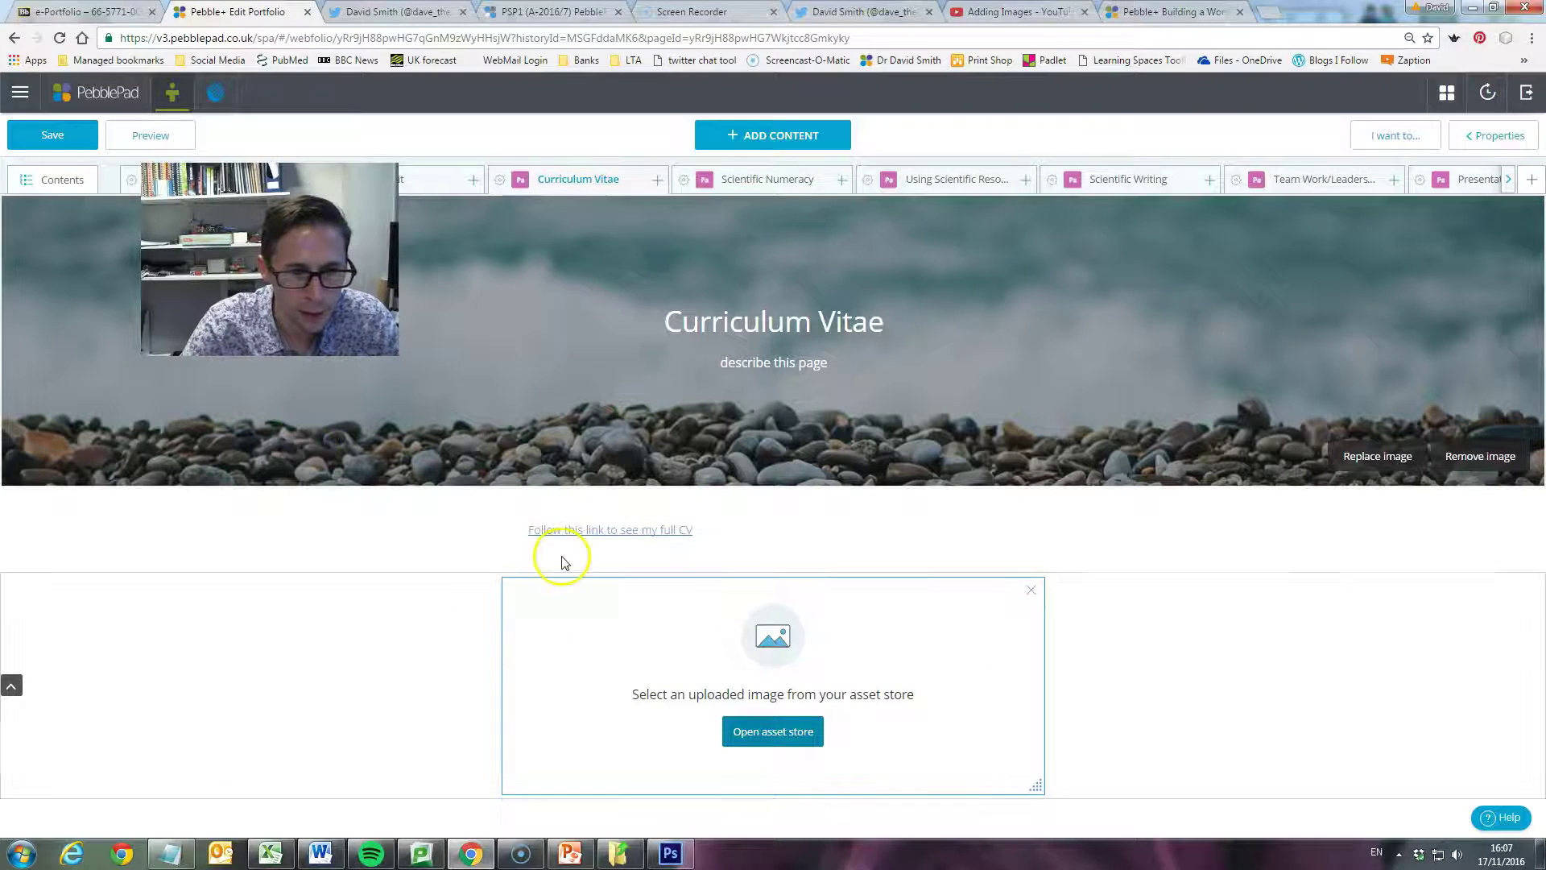
{"action": "left_click", "coordinate": [323, 860]}
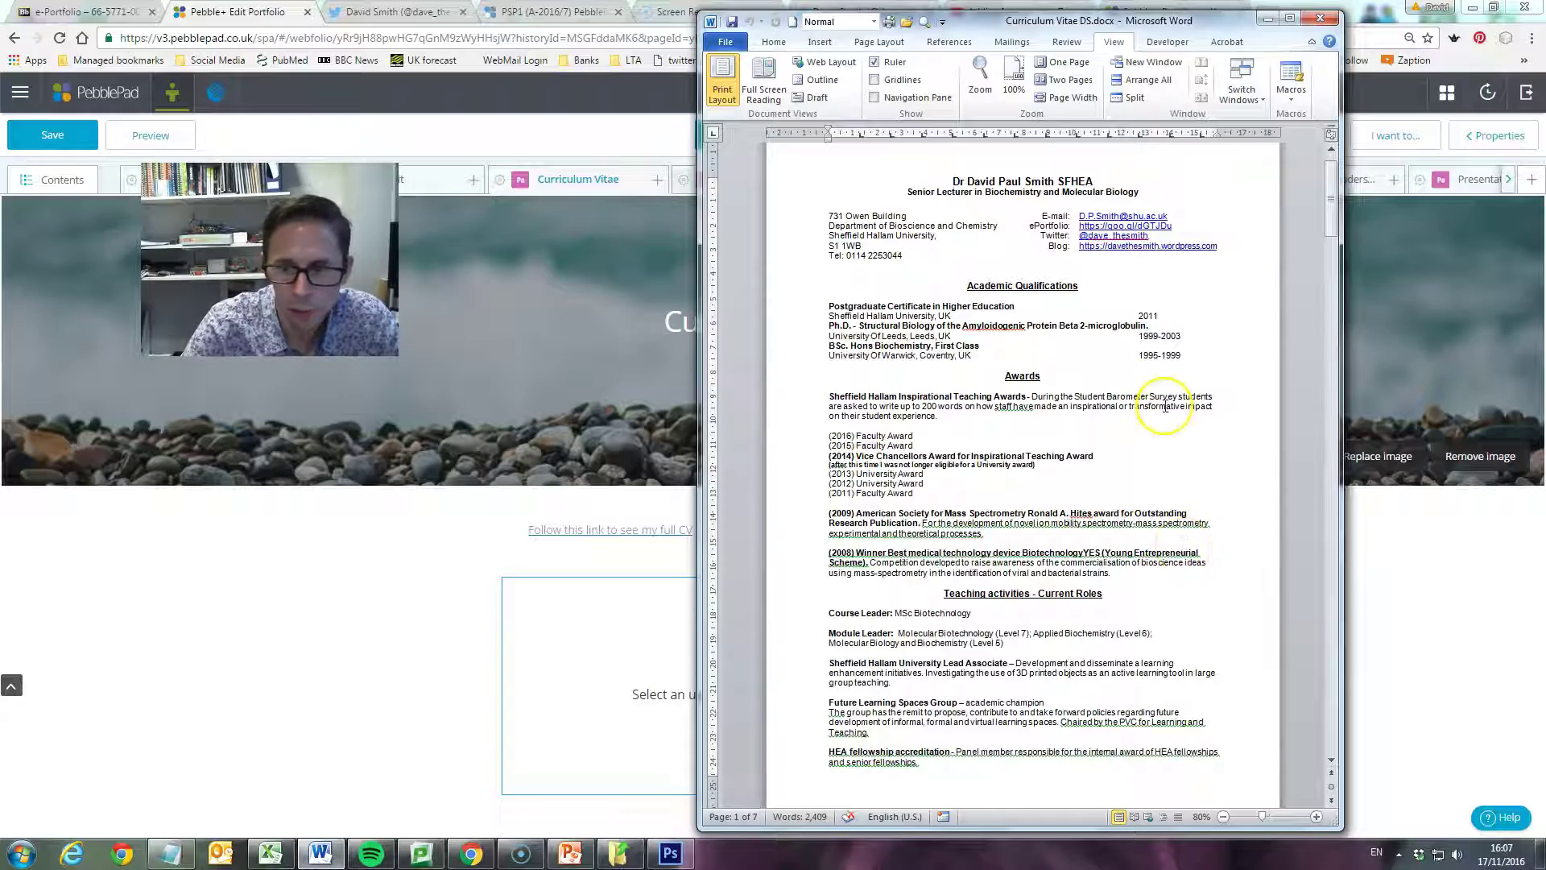
- Launch the Snipping Tool by searching 'snip' from the Start menu
{"action": "left_click", "coordinate": [14, 857]}
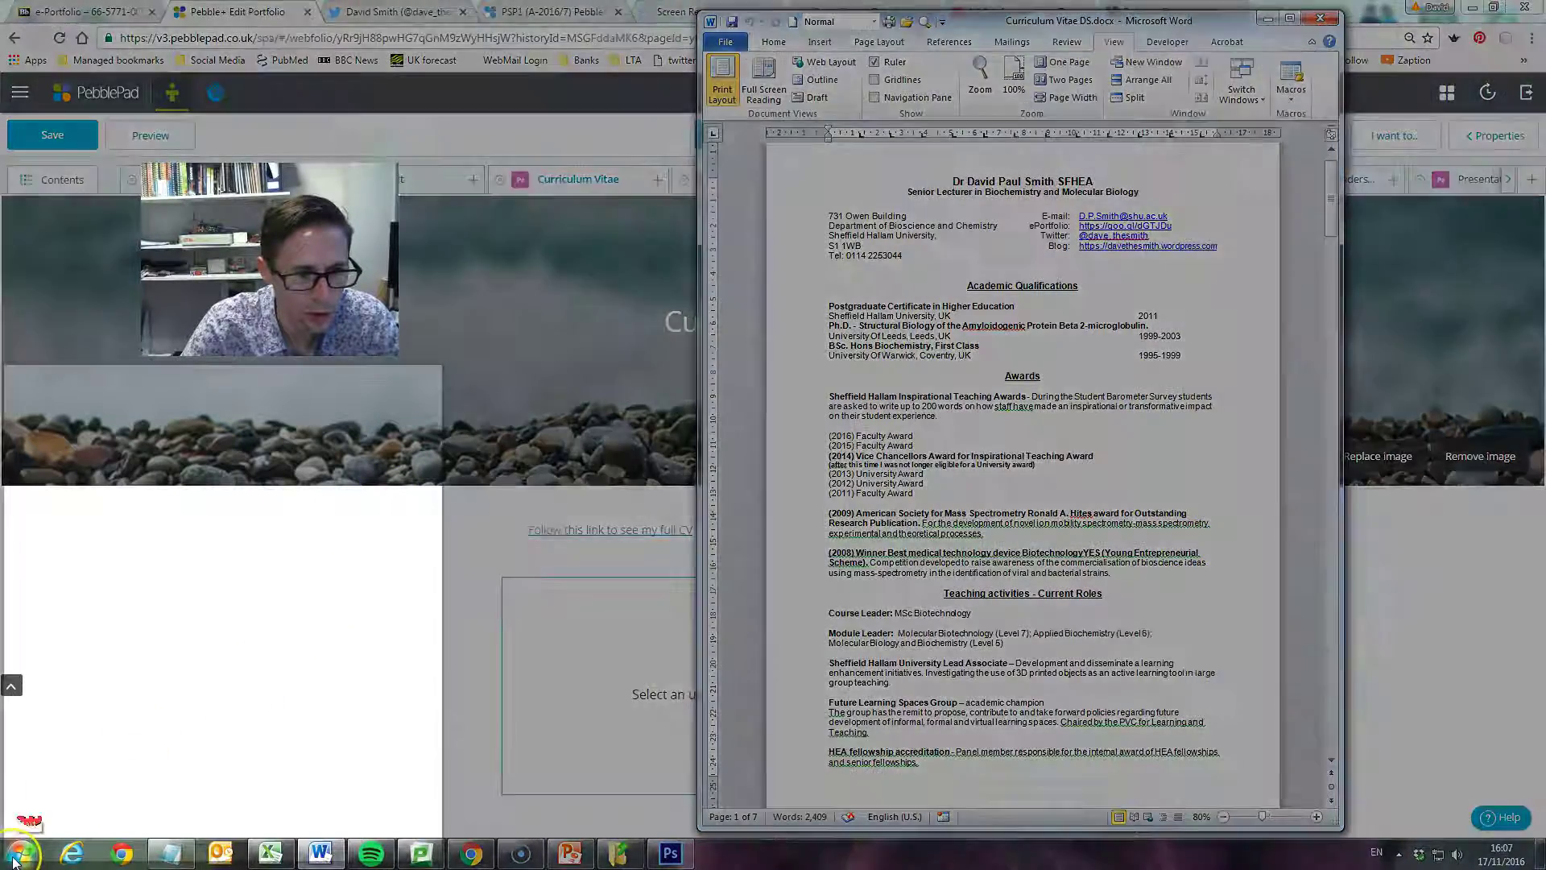
{"action": "type", "text": "snip"}
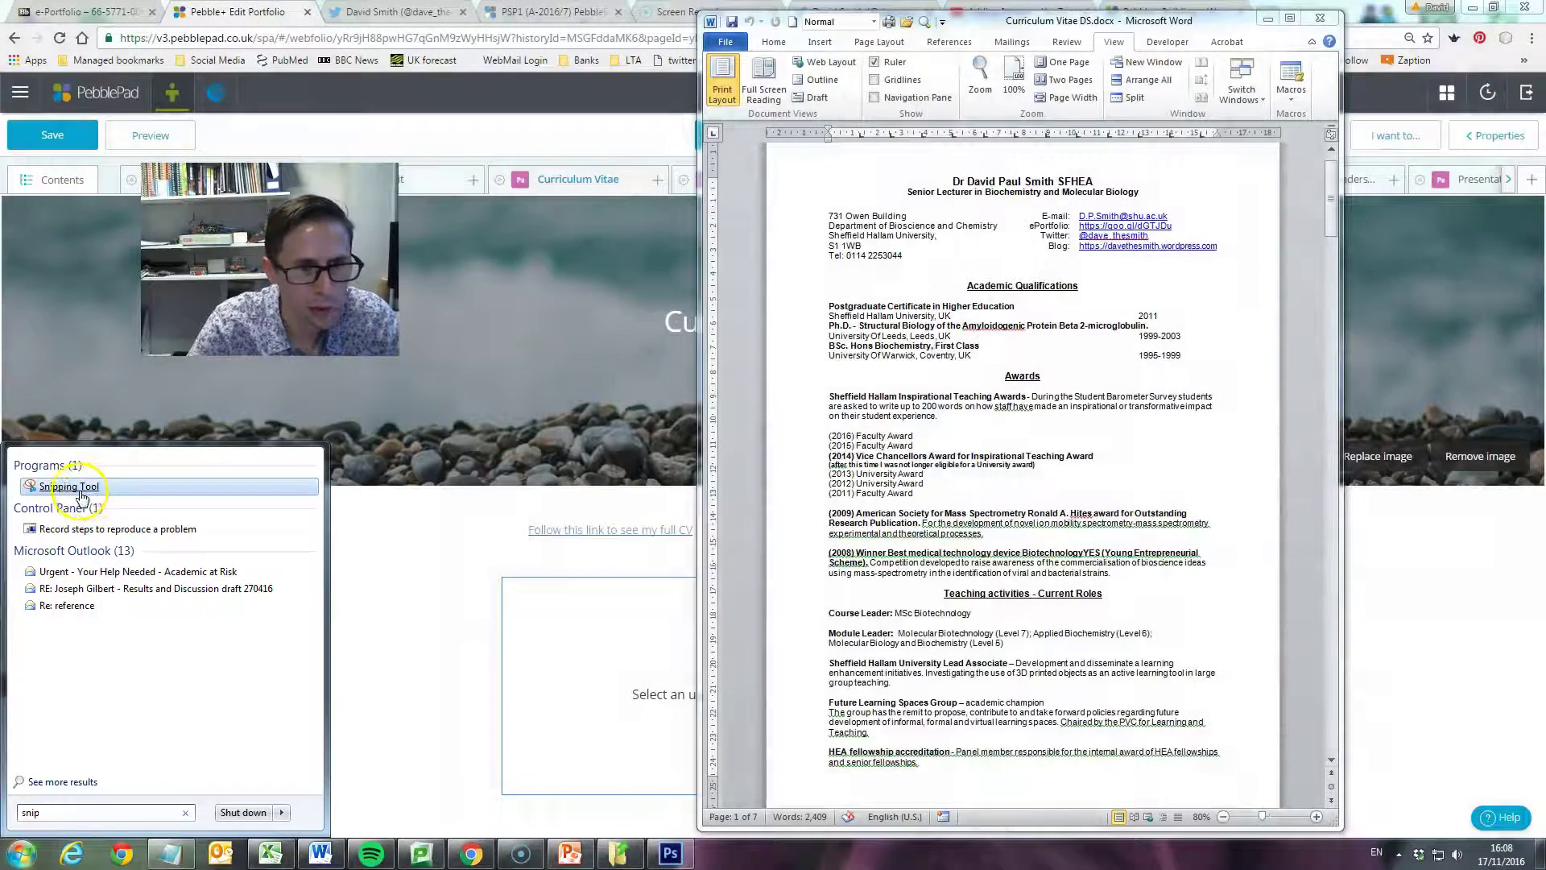
{"action": "left_click", "coordinate": [69, 486]}
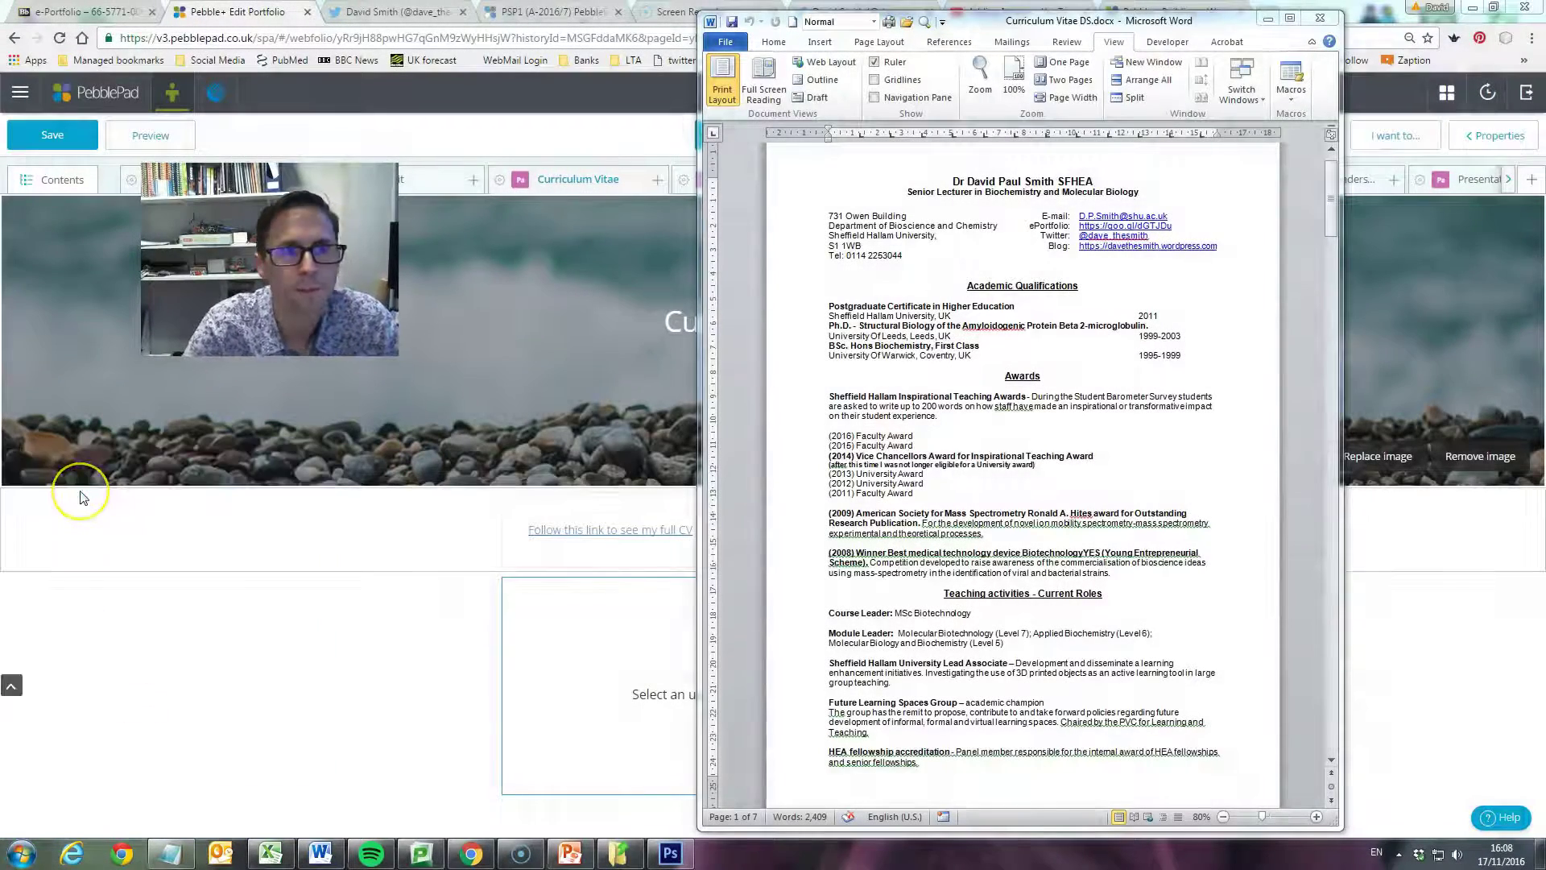
- Snip a rectangle over the top of the CV's first page in Word
{"action": "left_click", "coordinate": [96, 499]}
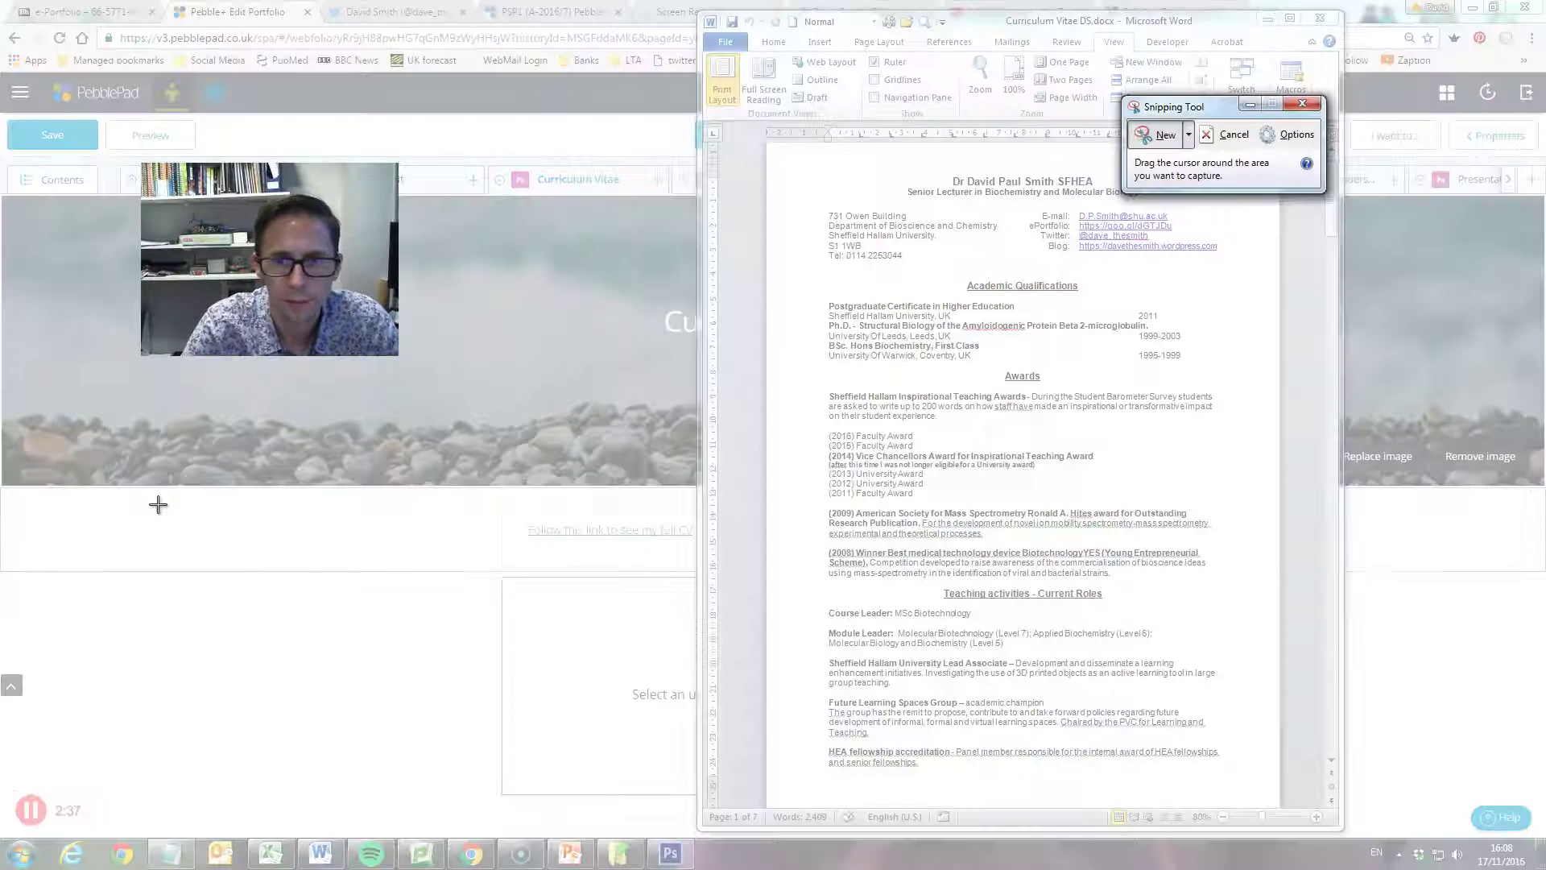
{"action": "left_click", "coordinate": [1168, 150]}
{"action": "left_click_drag", "start_coordinate": [1172, 113], "coordinate": [531, 87]}
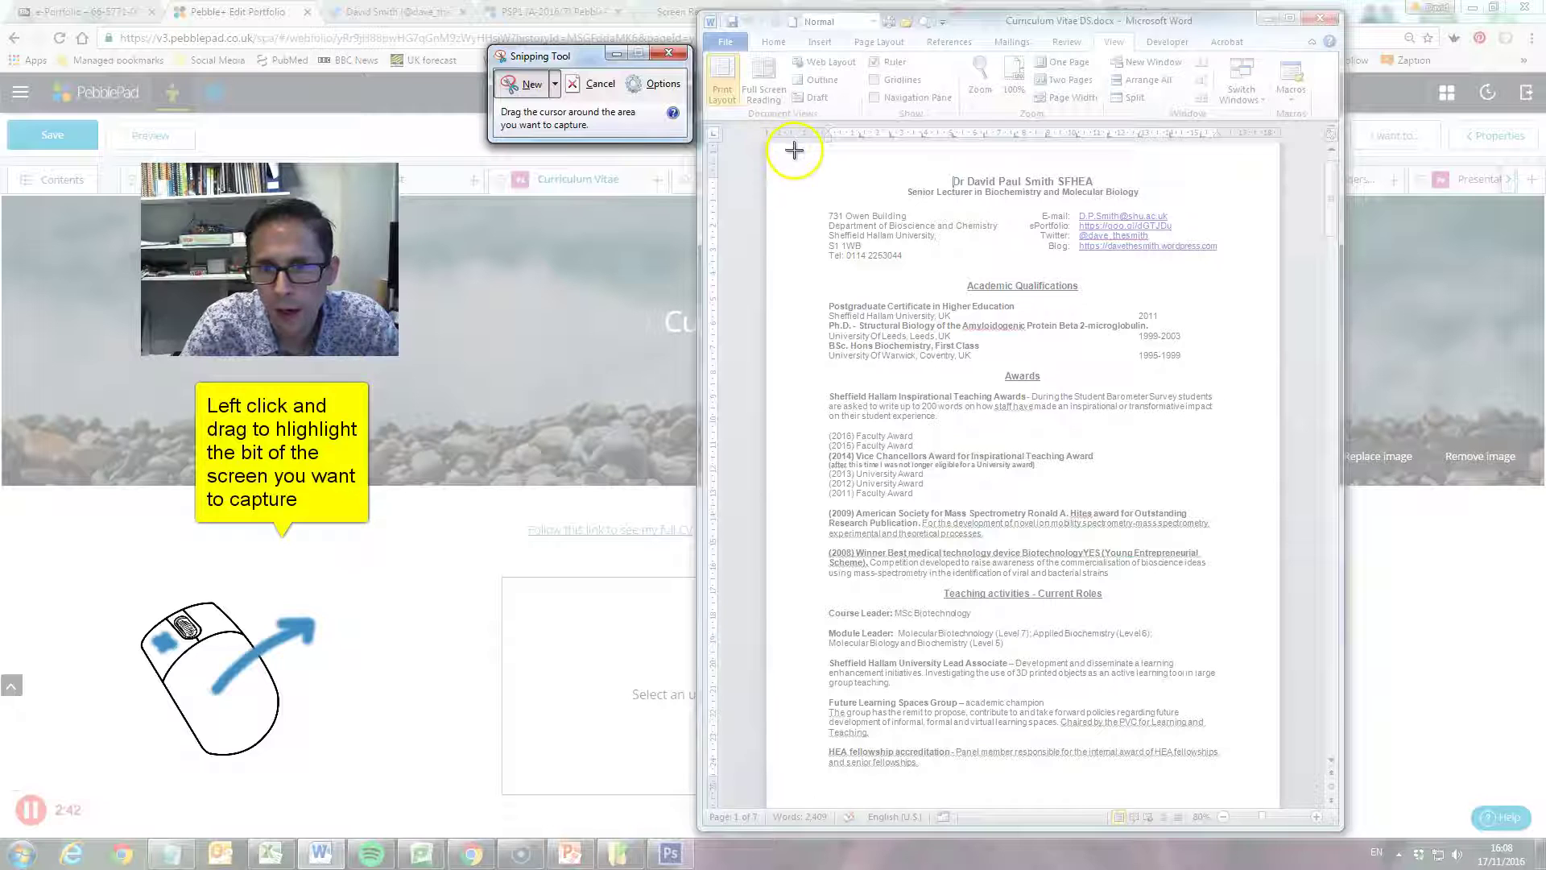
{"action": "left_click_drag", "start_coordinate": [794, 150], "coordinate": [1246, 777]}
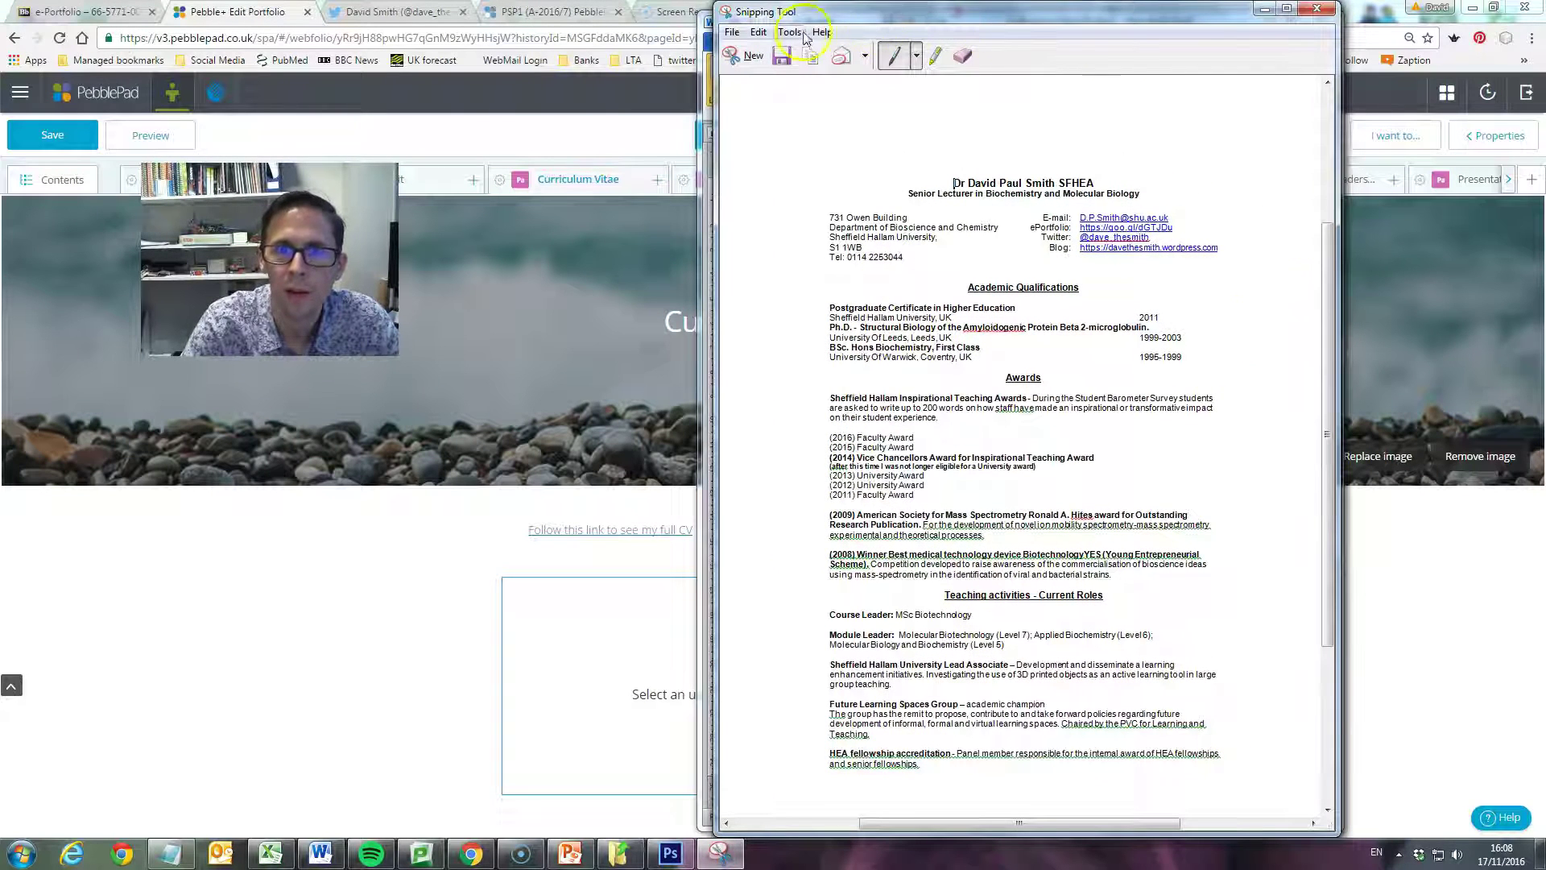
{"action": "left_click", "coordinate": [733, 34]}
- Save the snapshot as 'CV ds', then minimise Snipping Tool and Word to reveal PebblePad
{"action": "left_click", "coordinate": [771, 81]}
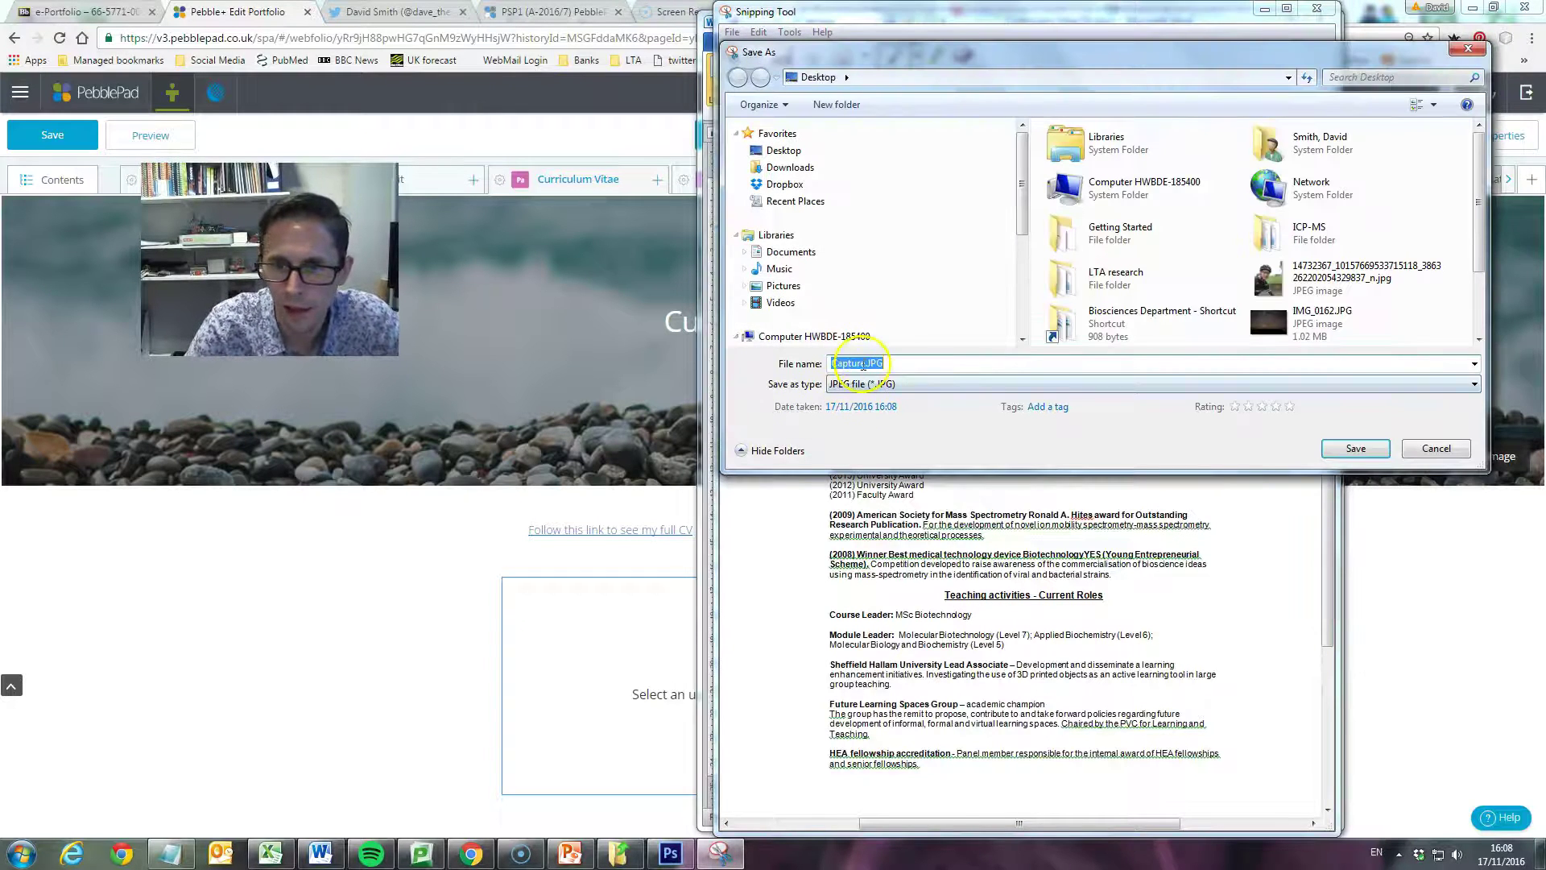
{"action": "left_click_drag", "start_coordinate": [862, 362], "coordinate": [734, 370]}
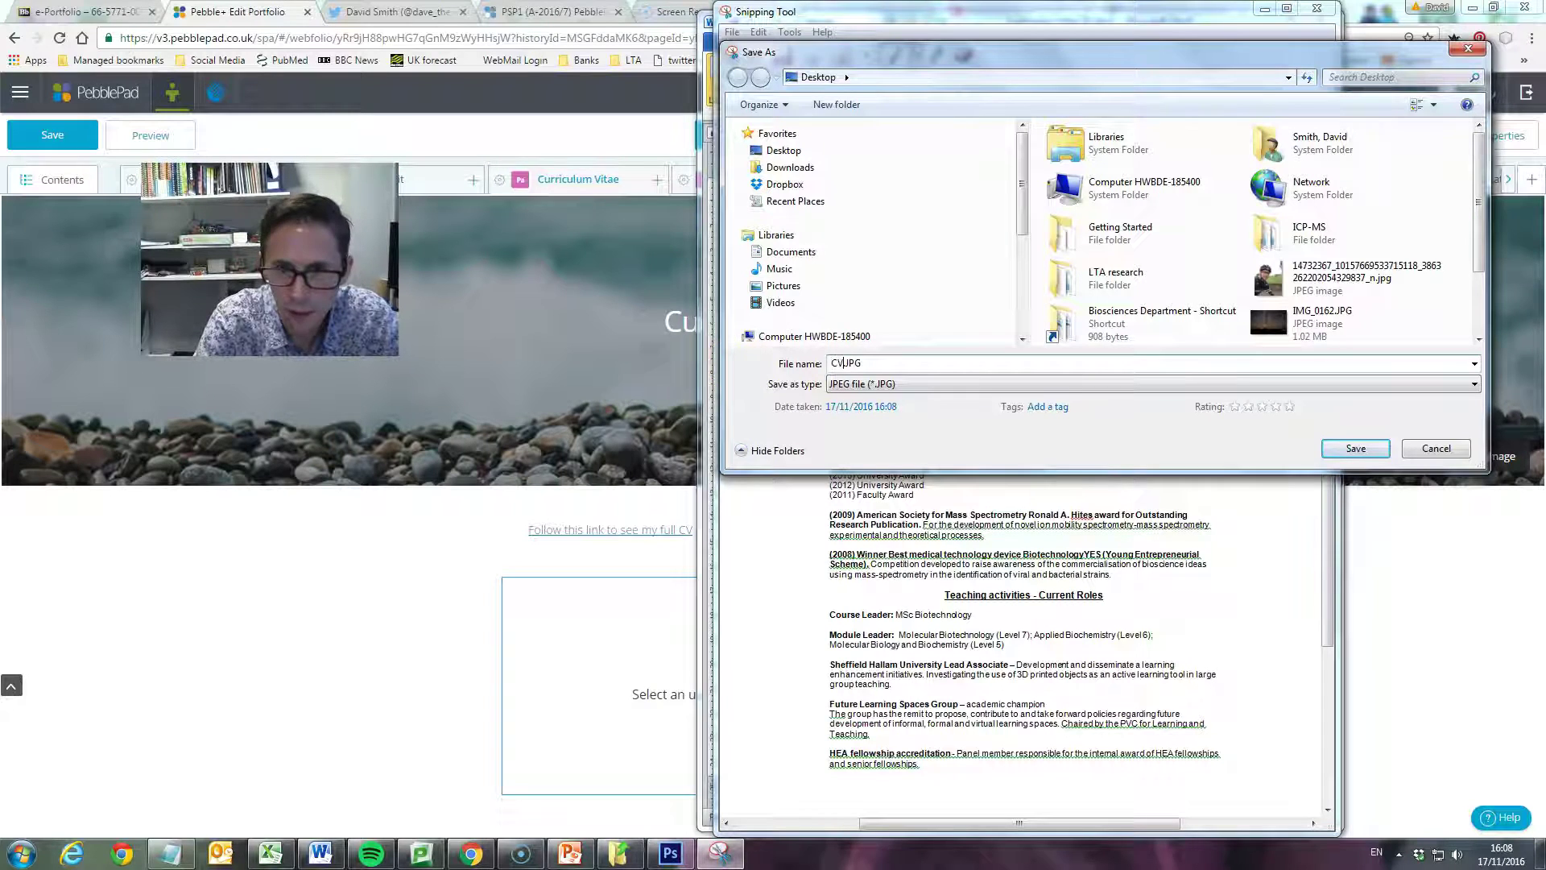
{"action": "type", "text": "CV ds"}
{"action": "key", "text": "Return"}
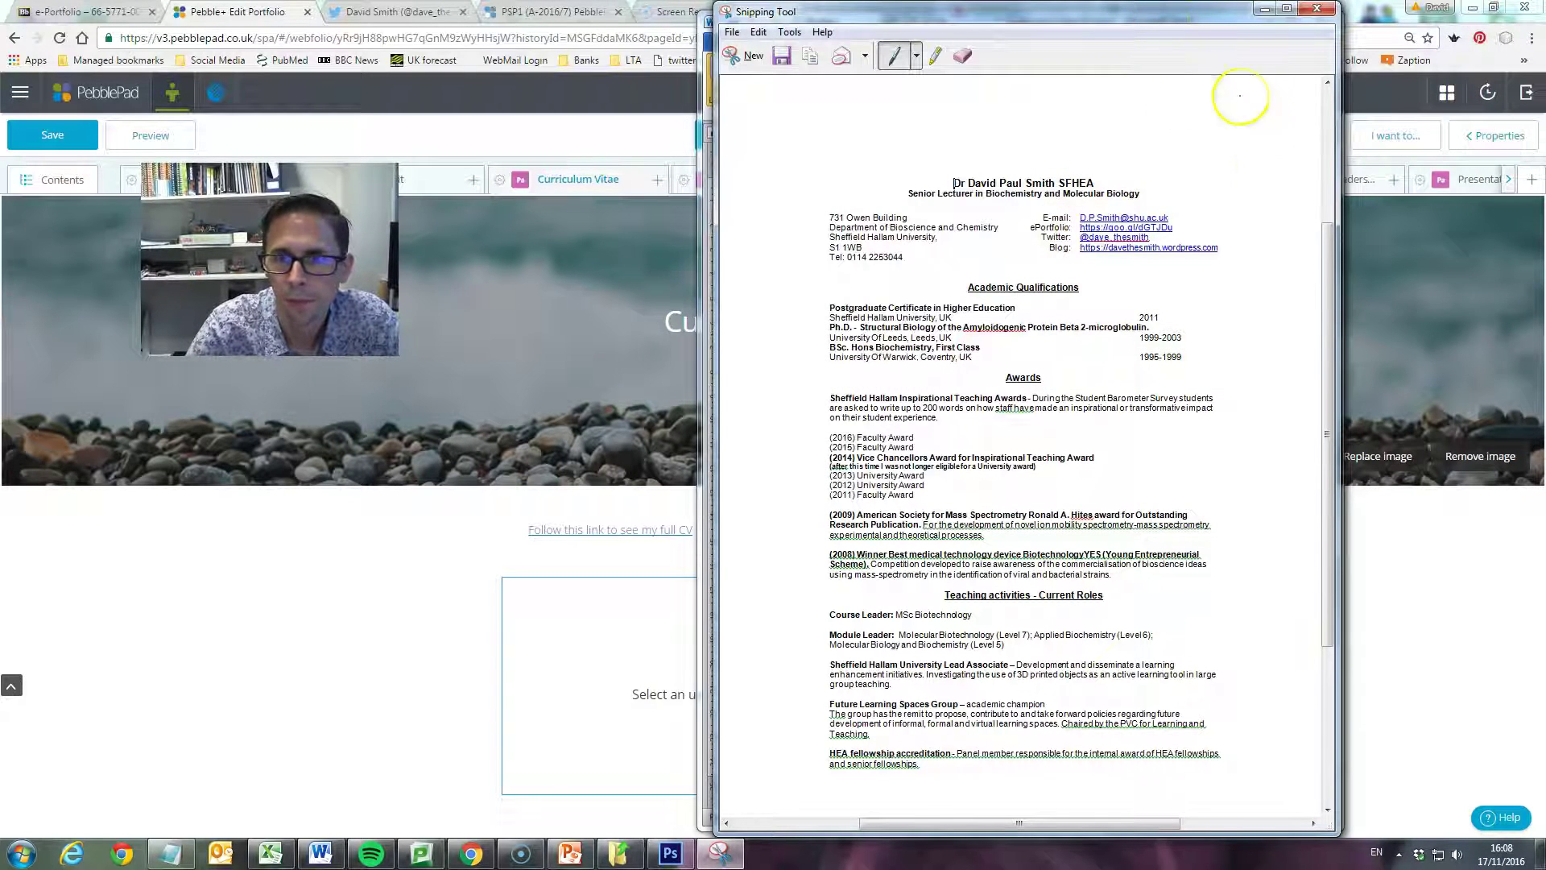
{"action": "left_click", "coordinate": [1268, 15]}
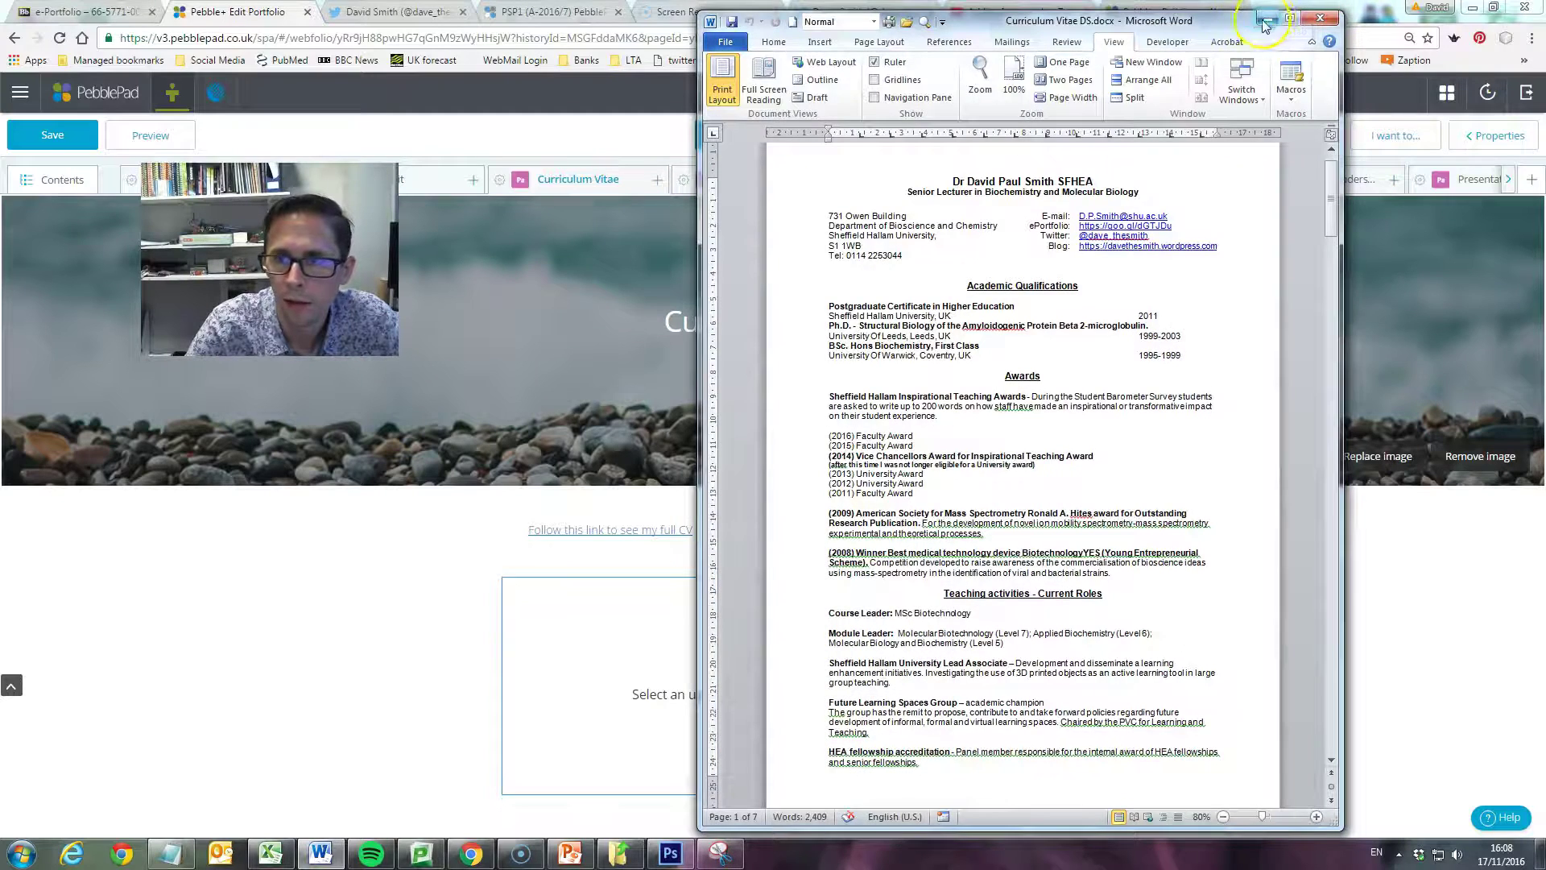
{"action": "left_click", "coordinate": [1266, 17]}
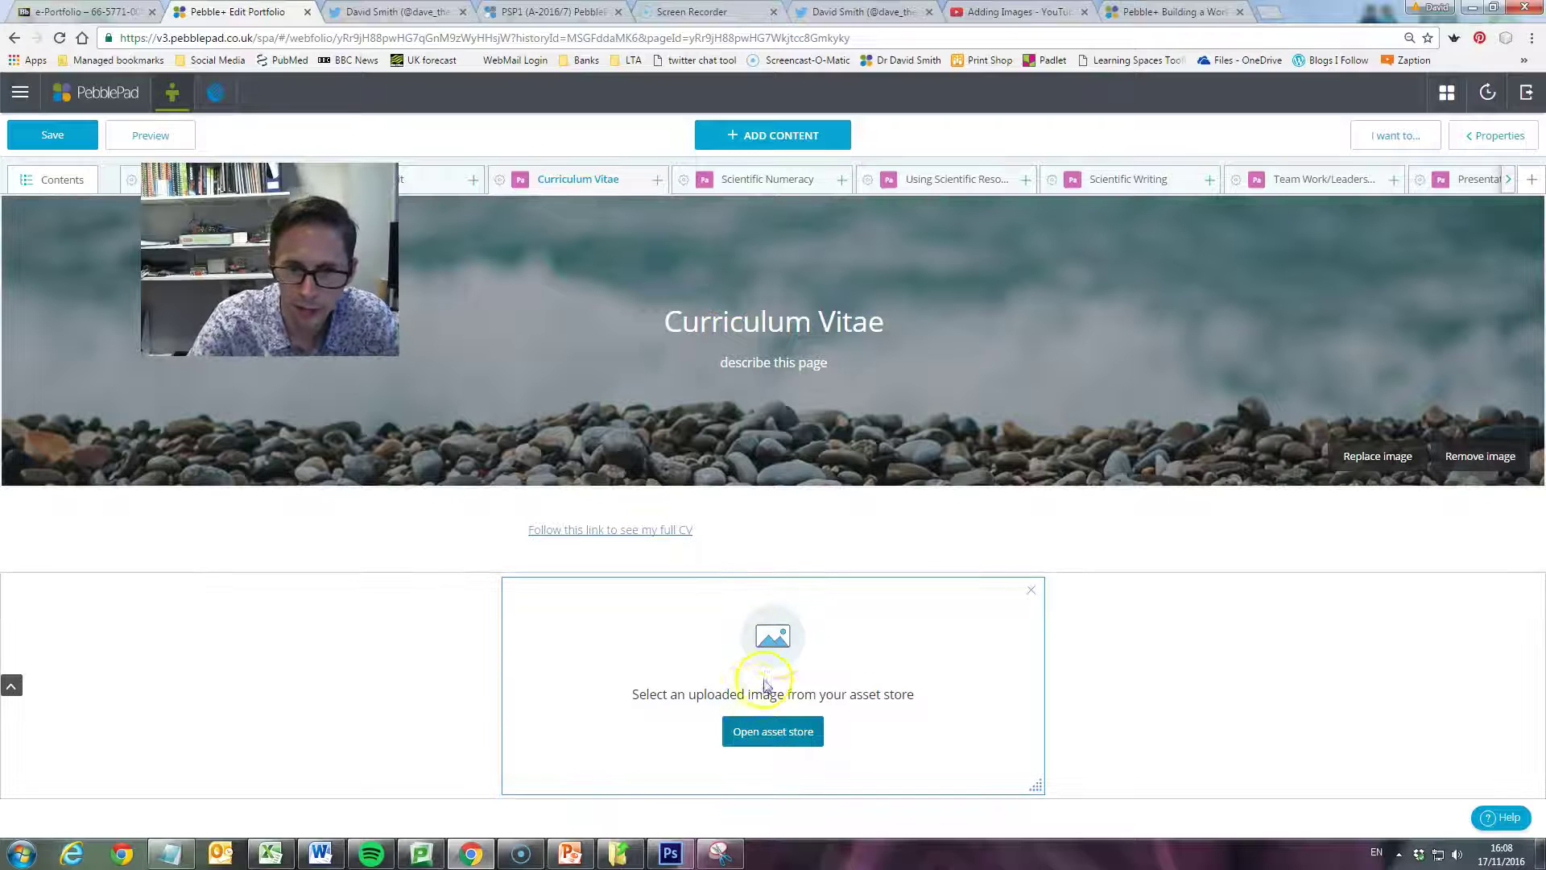
- Upload CV ds.JPG from the computer into the Curriculum Vitae page's image block
{"action": "left_click", "coordinate": [766, 735]}
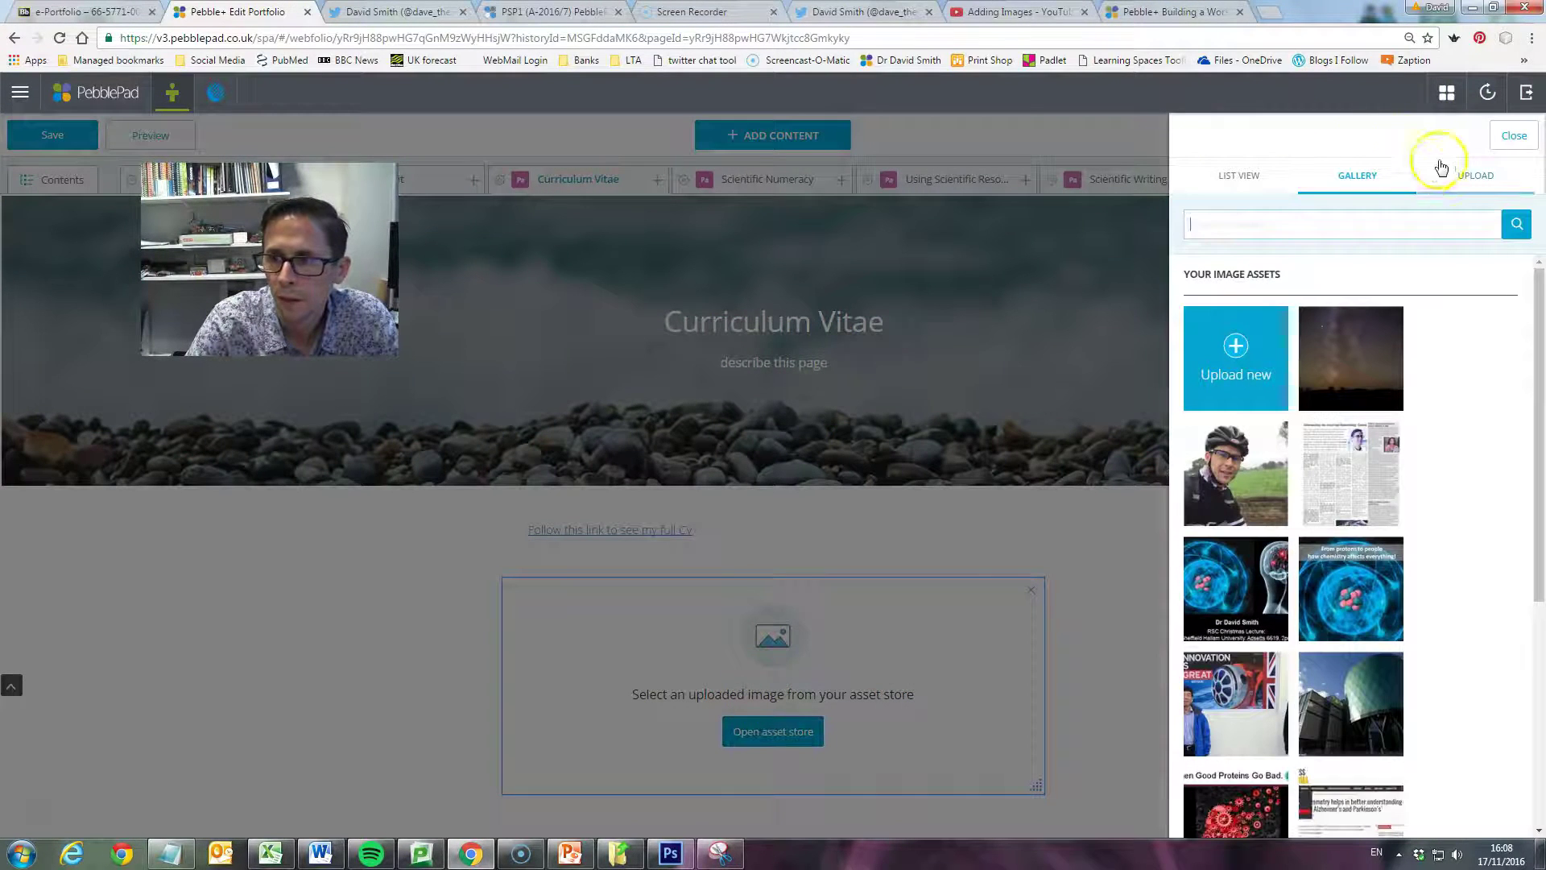
{"action": "left_click", "coordinate": [1479, 176]}
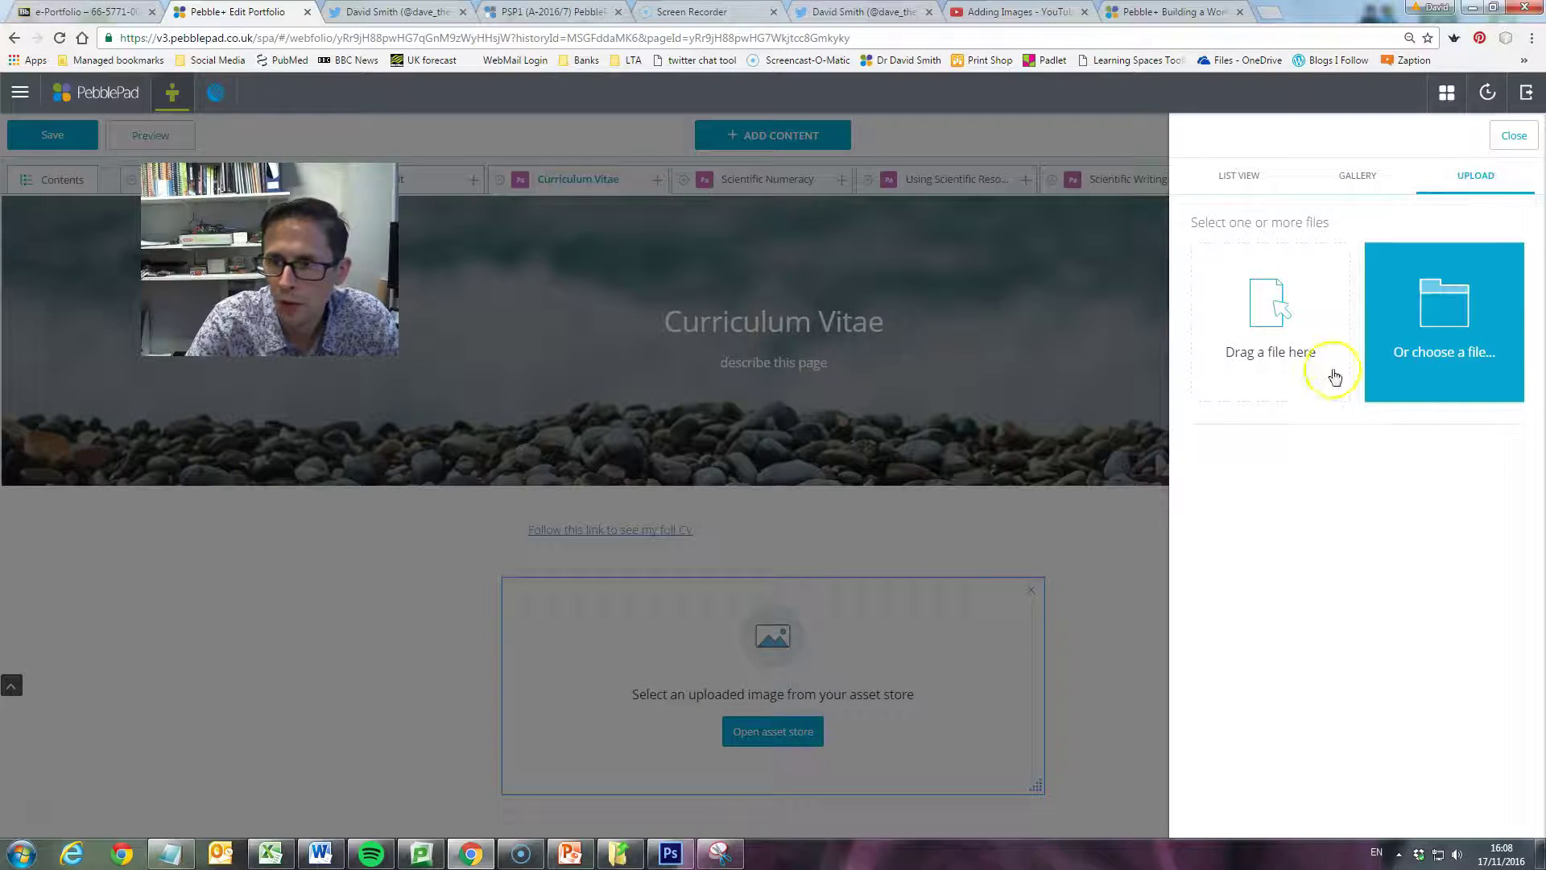
{"action": "left_click", "coordinate": [1459, 312]}
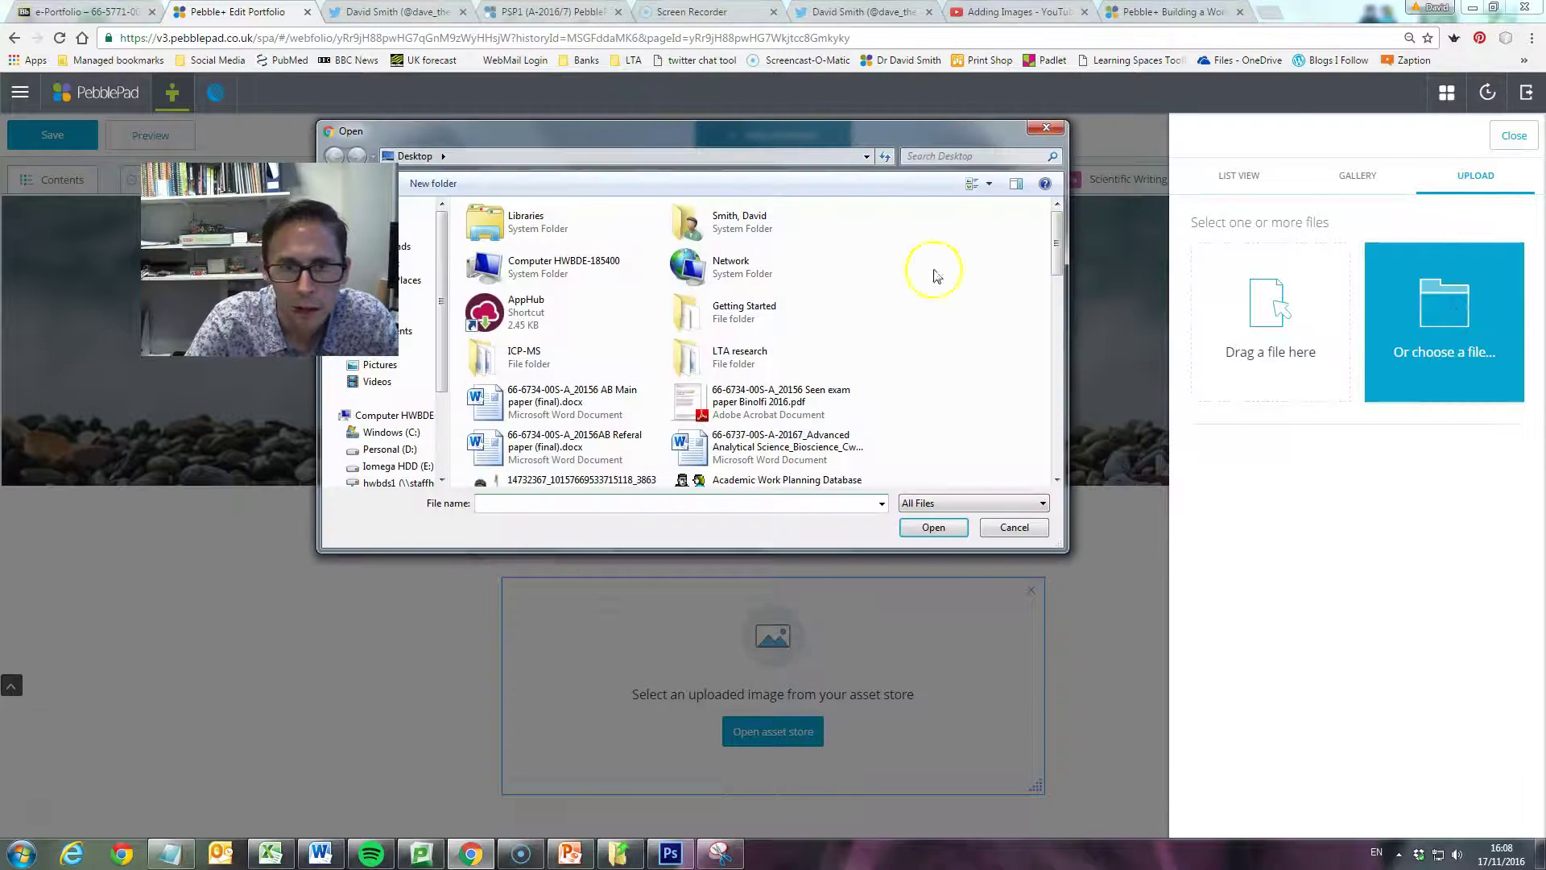
{"action": "left_click_drag", "start_coordinate": [1053, 235], "coordinate": [1059, 269]}
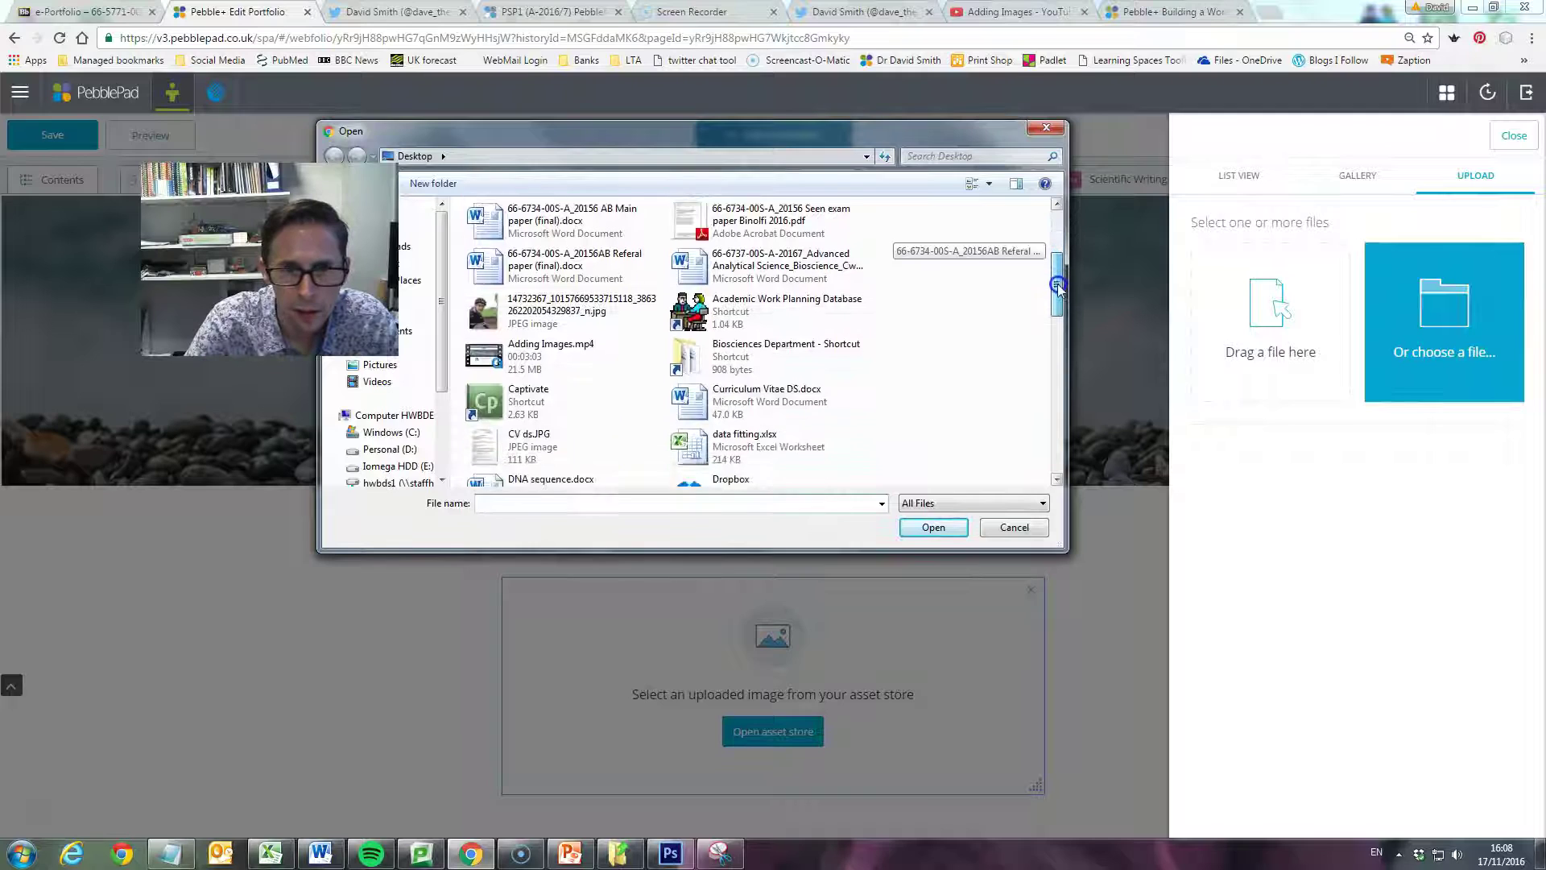
{"action": "left_click_drag", "start_coordinate": [1057, 287], "coordinate": [1055, 316]}
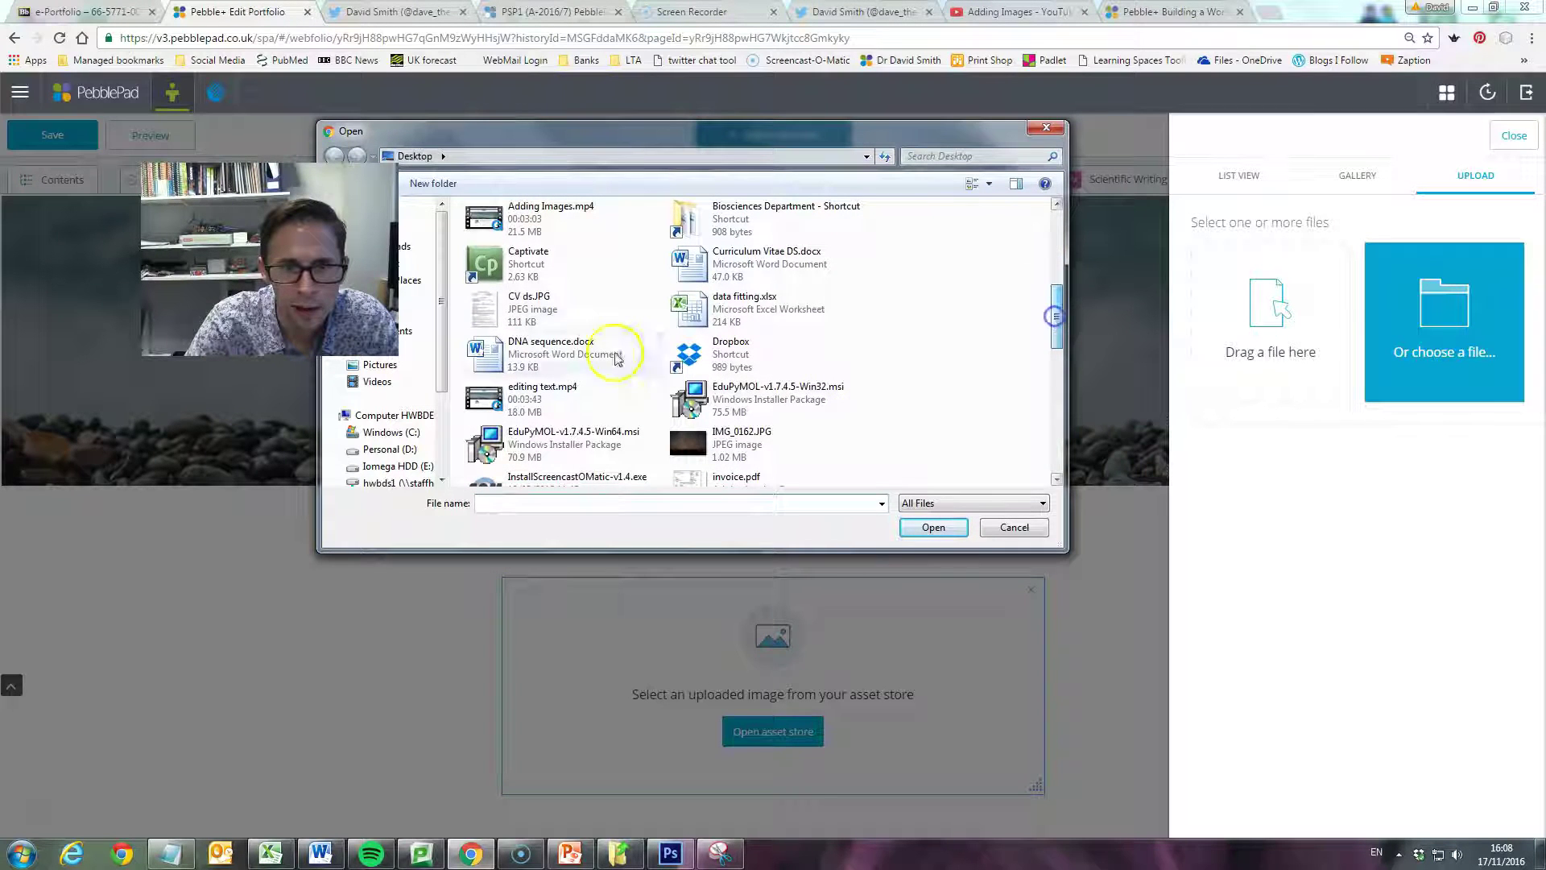
{"action": "left_click", "coordinate": [535, 318]}
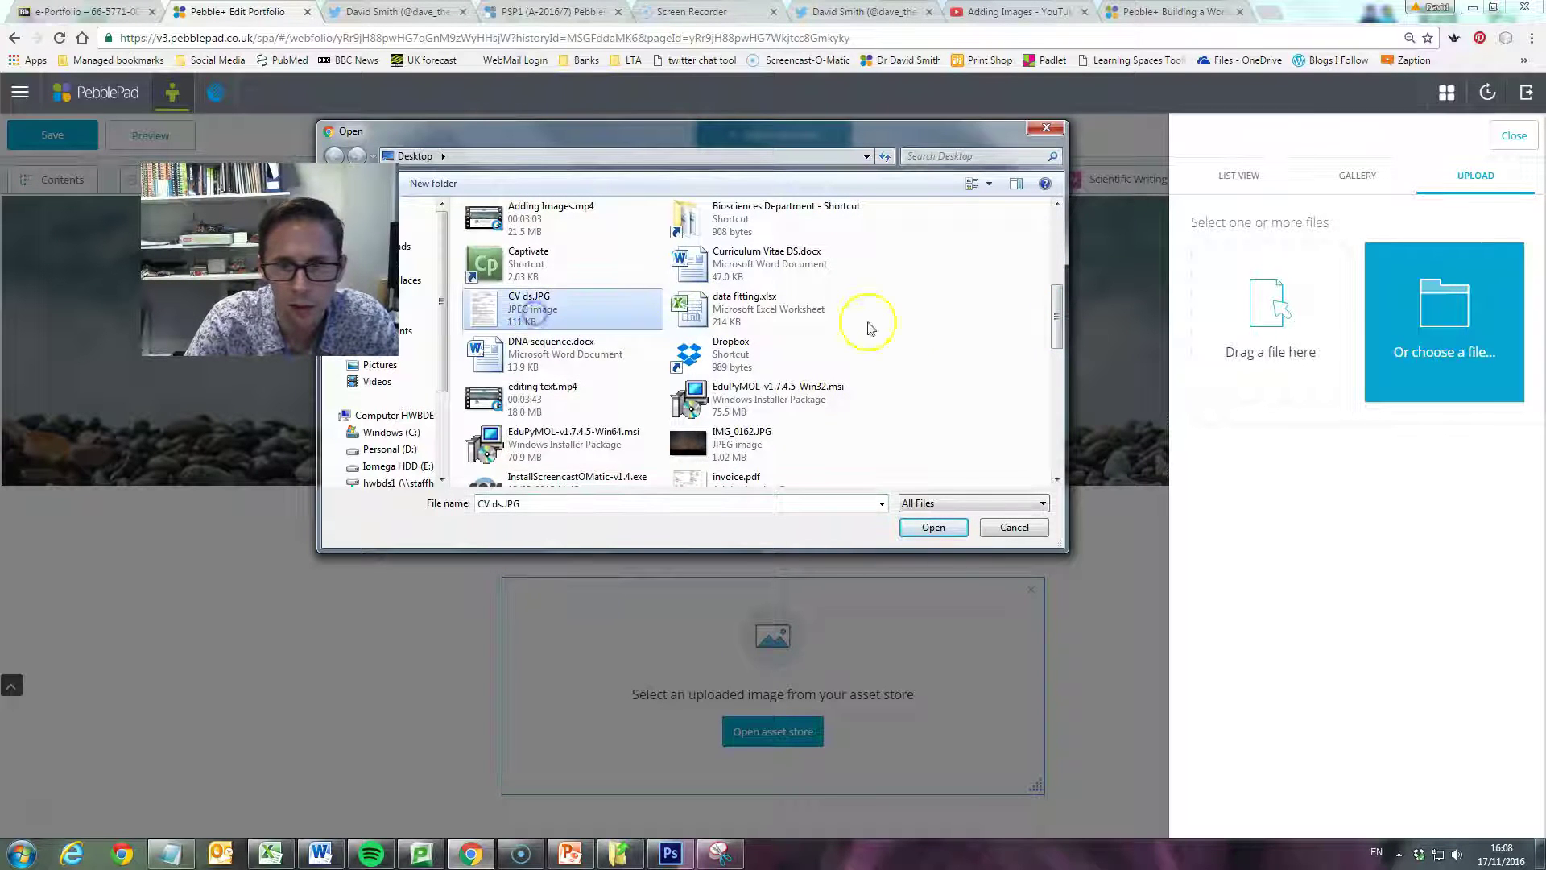
{"action": "left_click", "coordinate": [932, 526]}
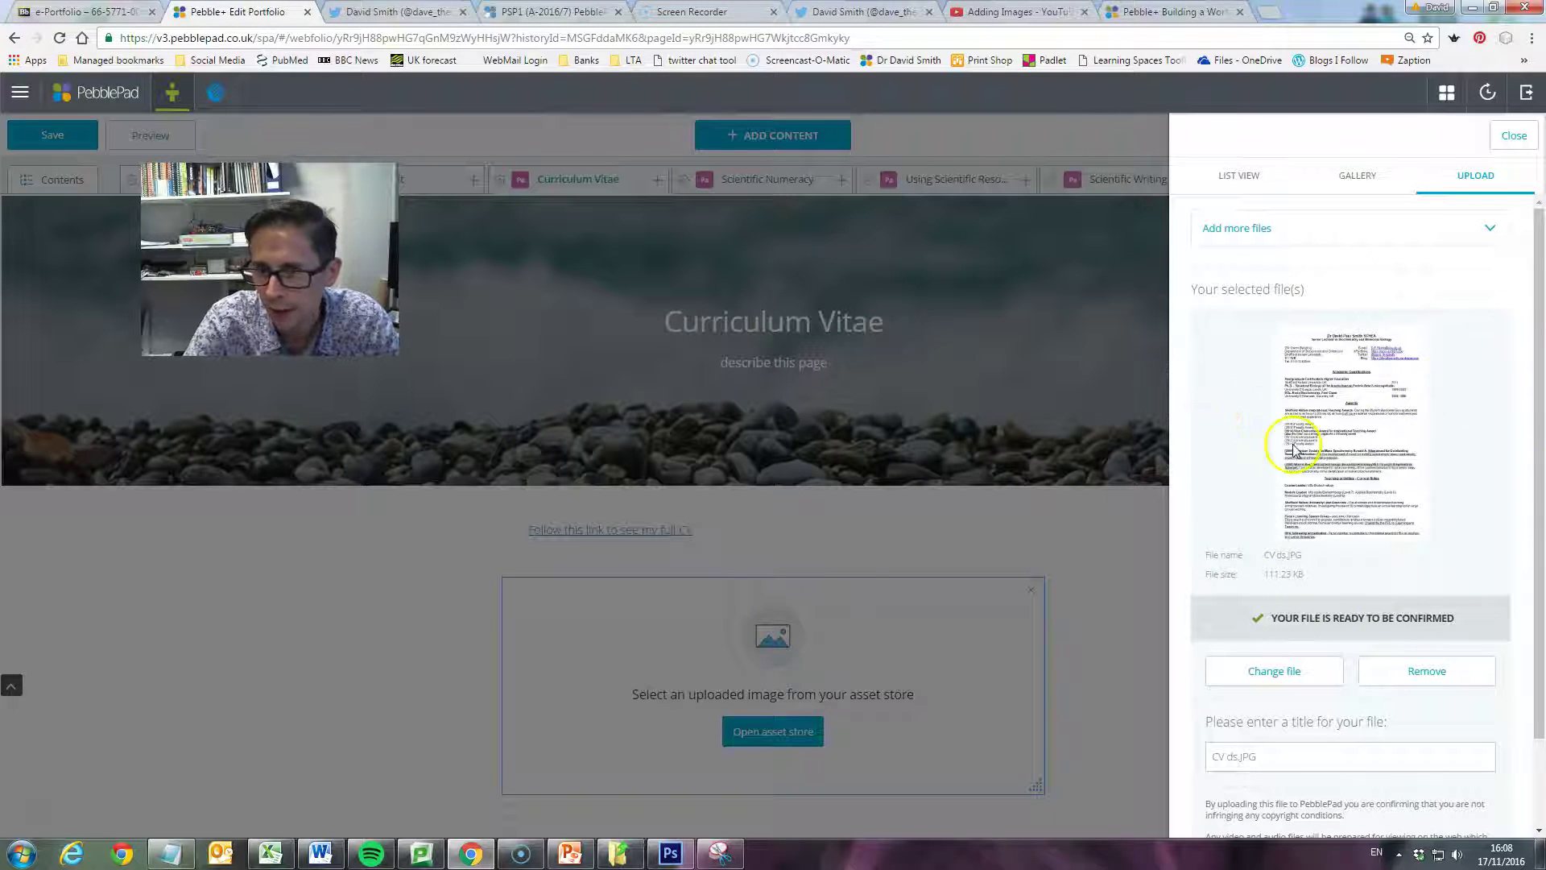
{"action": "scroll", "coordinate": [1287, 451], "scroll_direction": "down", "scroll_amount": 2}
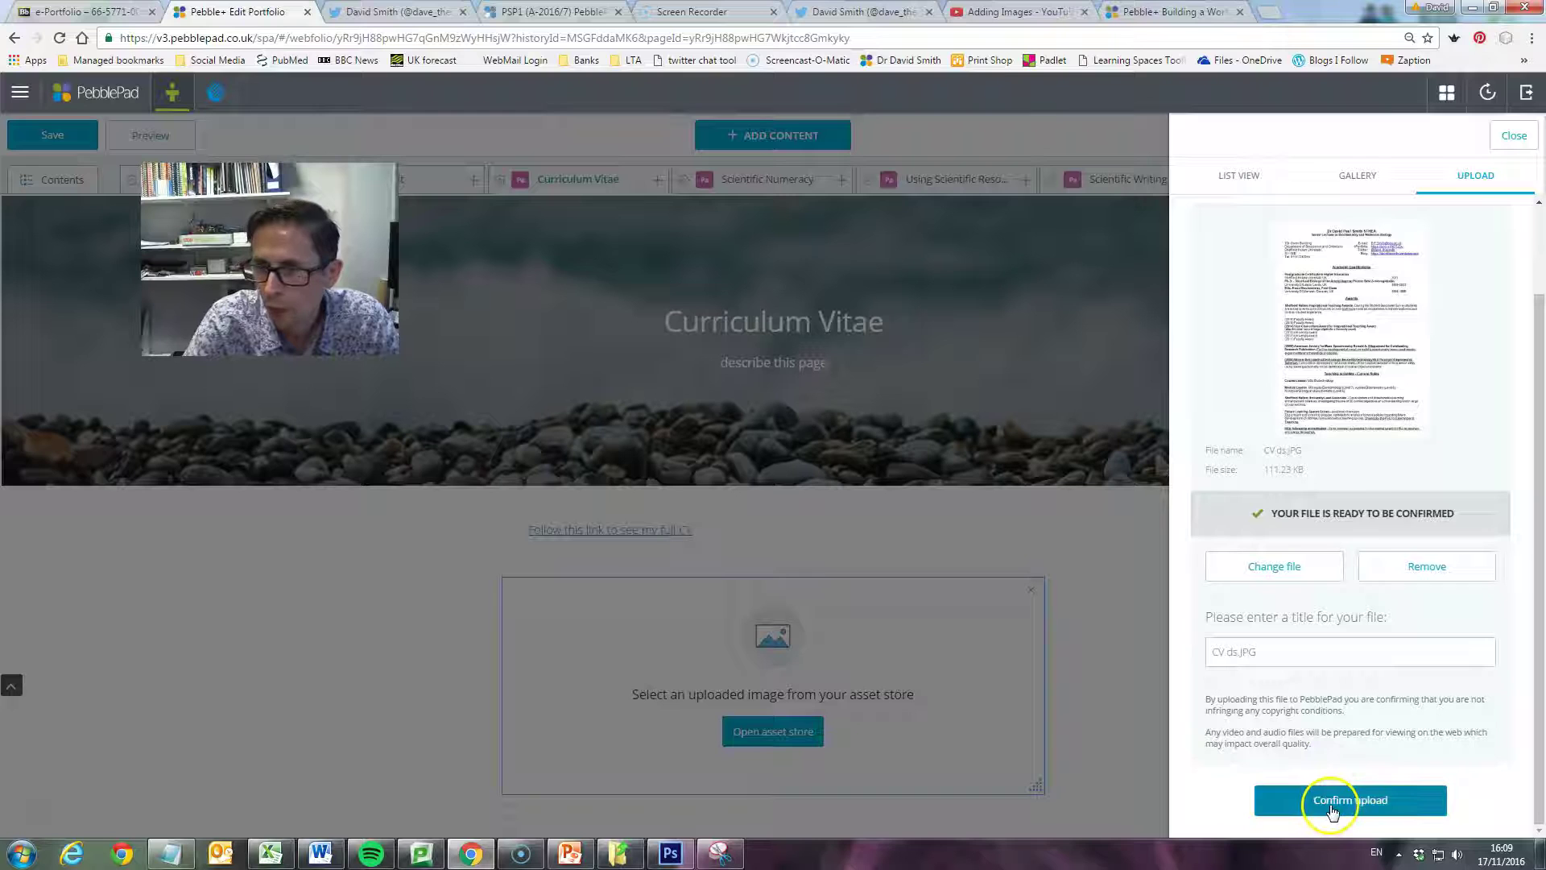
{"action": "left_click", "coordinate": [1332, 801]}
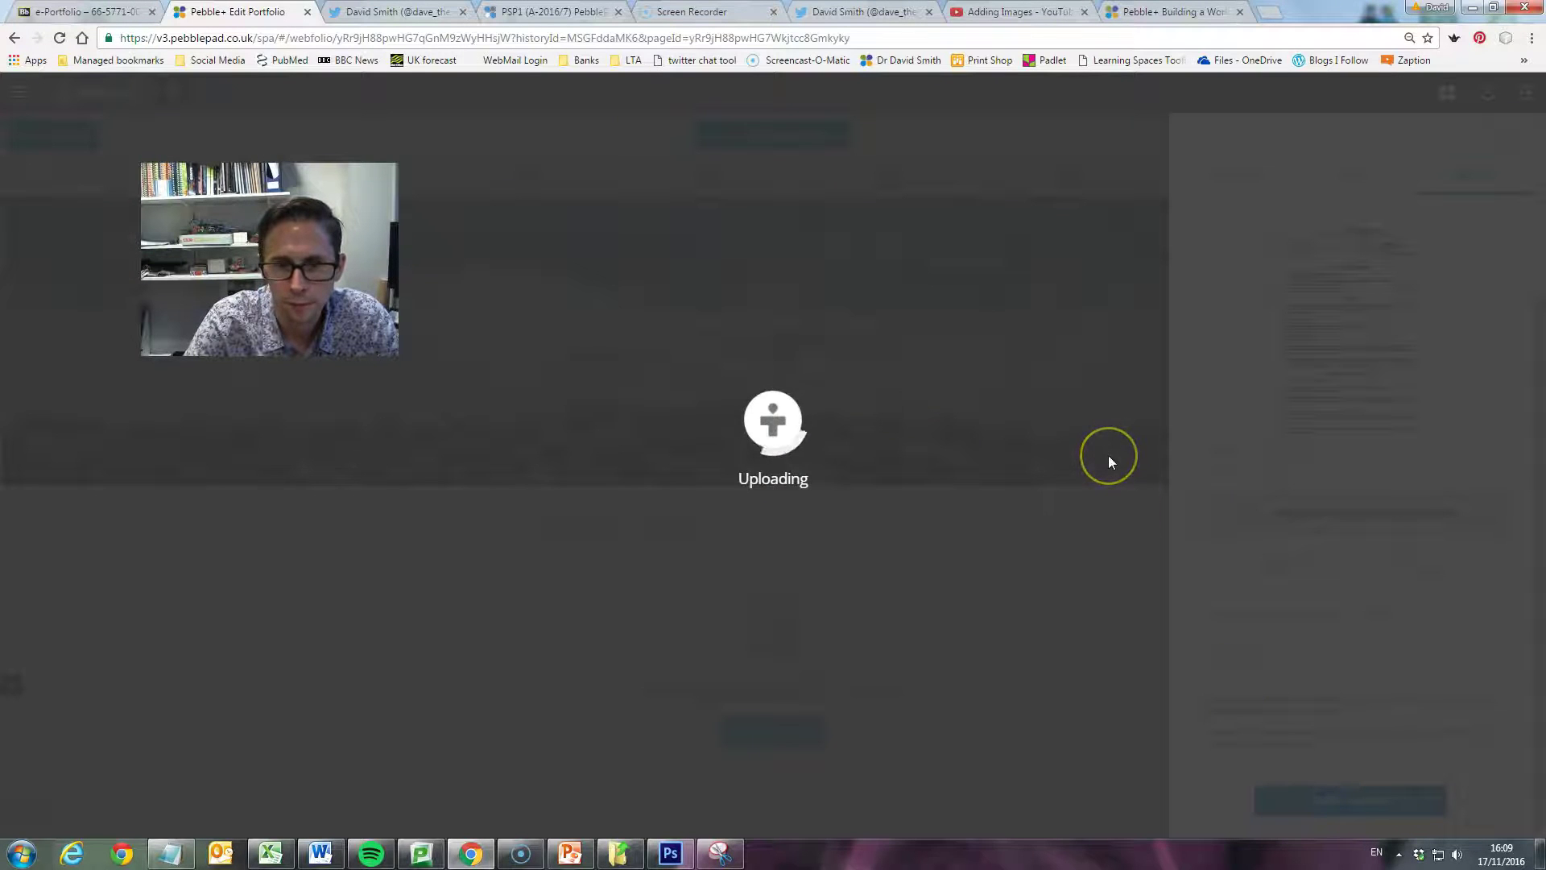
- Turn on a title for the CV snapshot image block and enter the owner's name followed by 'CV'
{"action": "scroll", "coordinate": [1108, 459], "scroll_direction": "down", "scroll_amount": 4}
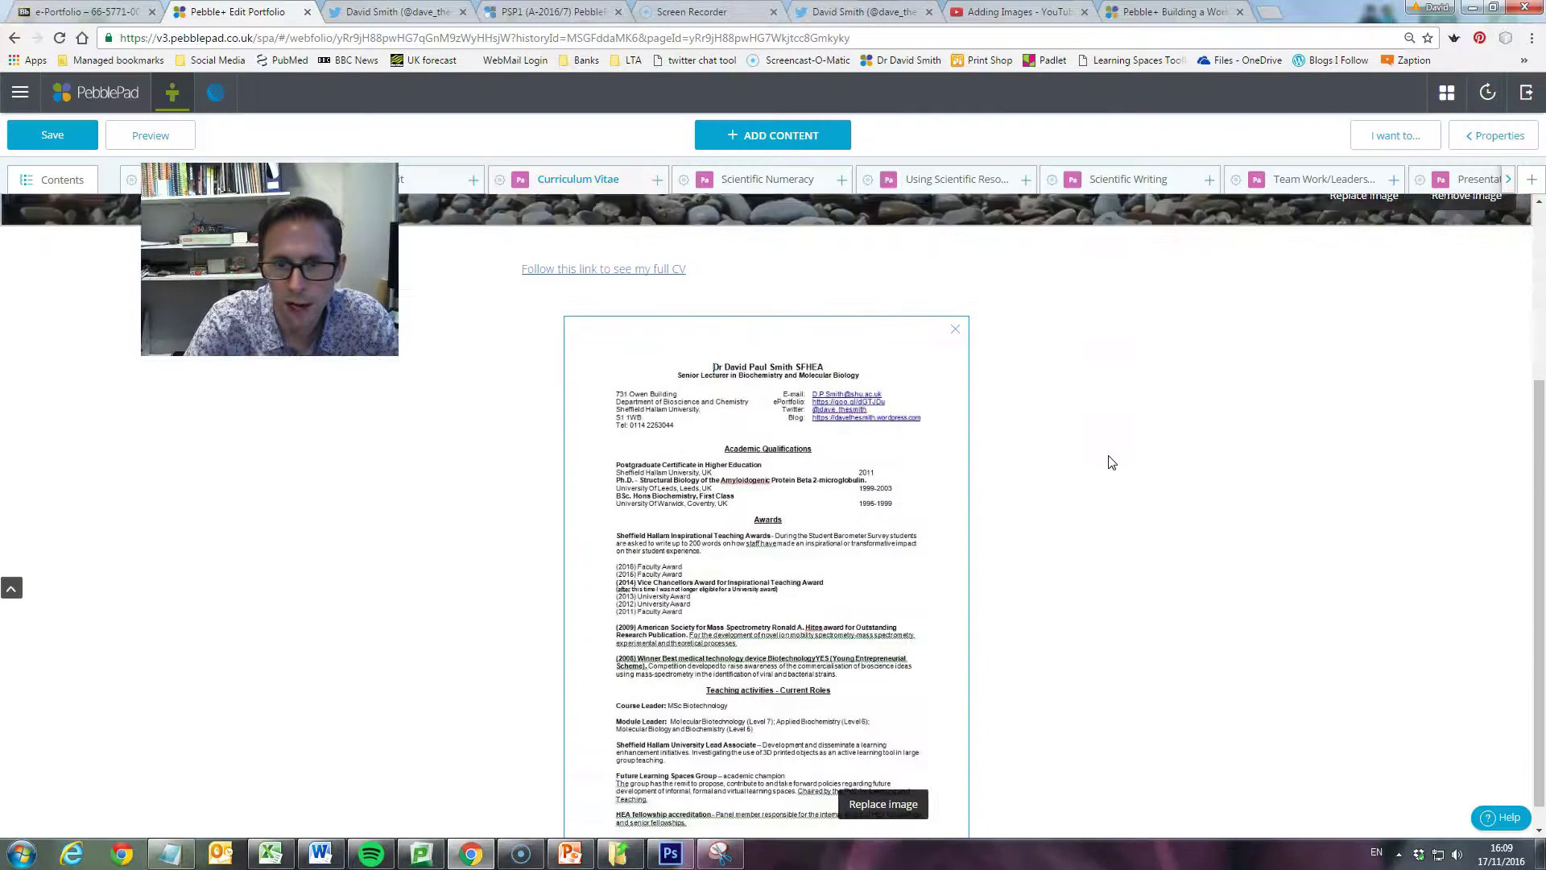
{"action": "left_click", "coordinate": [924, 710]}
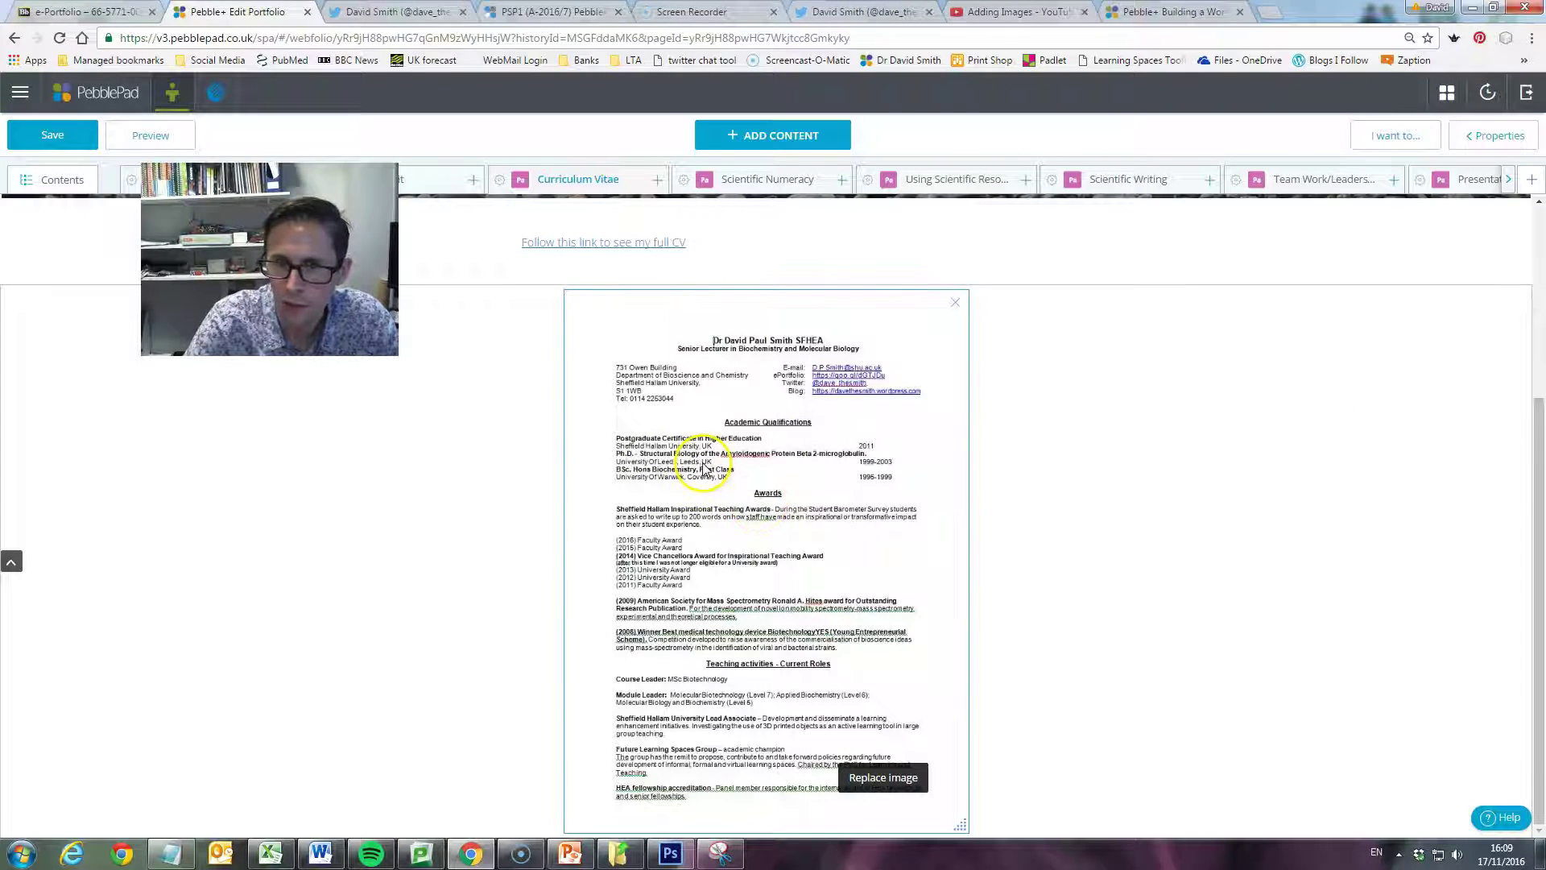
{"action": "left_click", "coordinate": [1465, 144]}
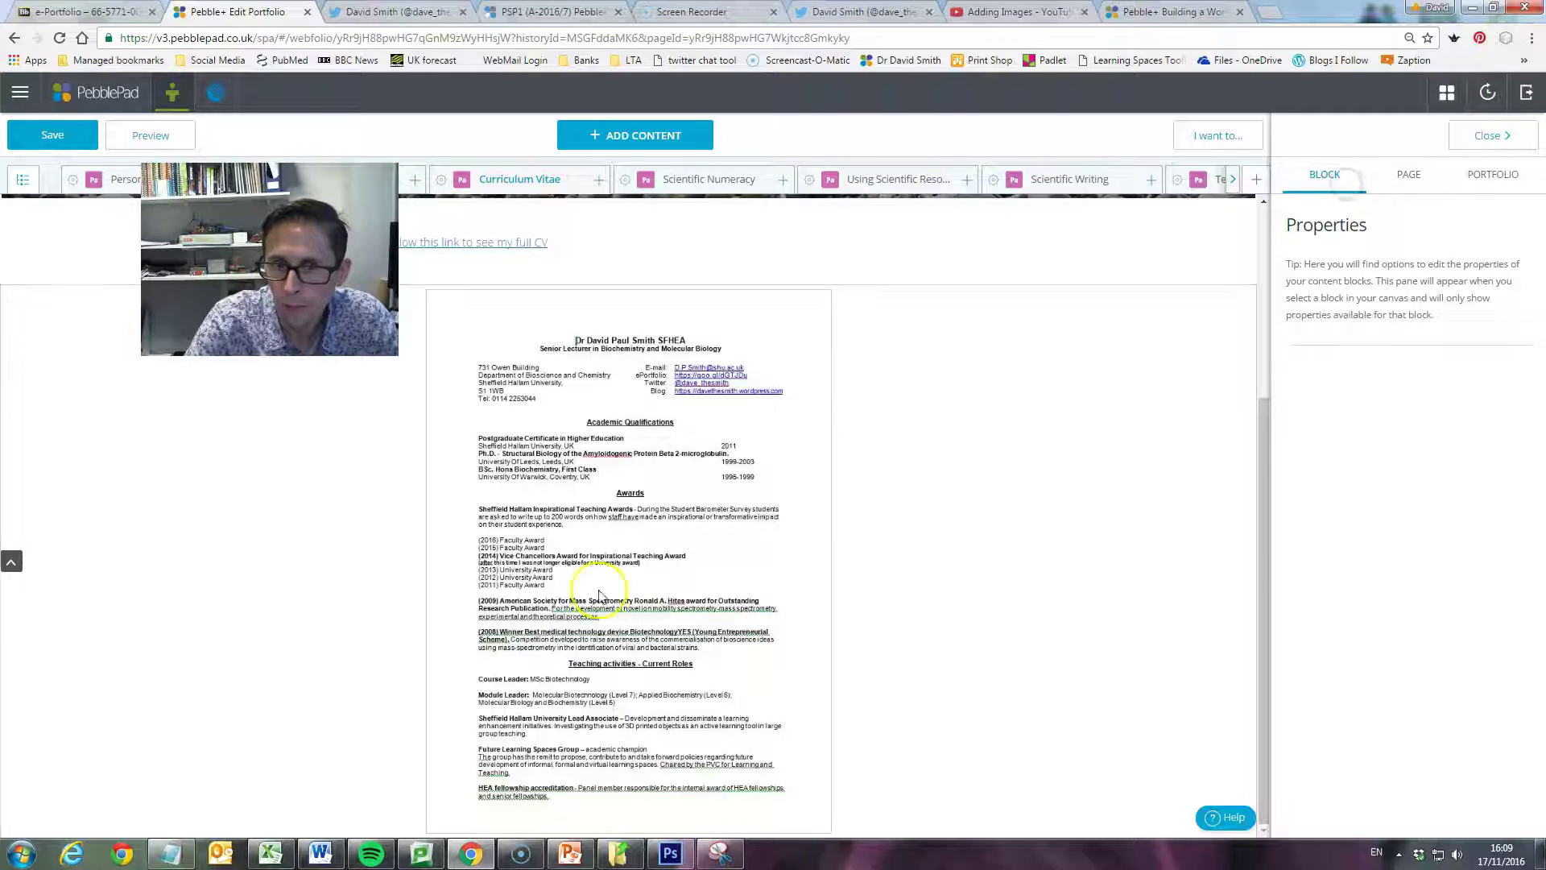
{"action": "left_click", "coordinate": [793, 449]}
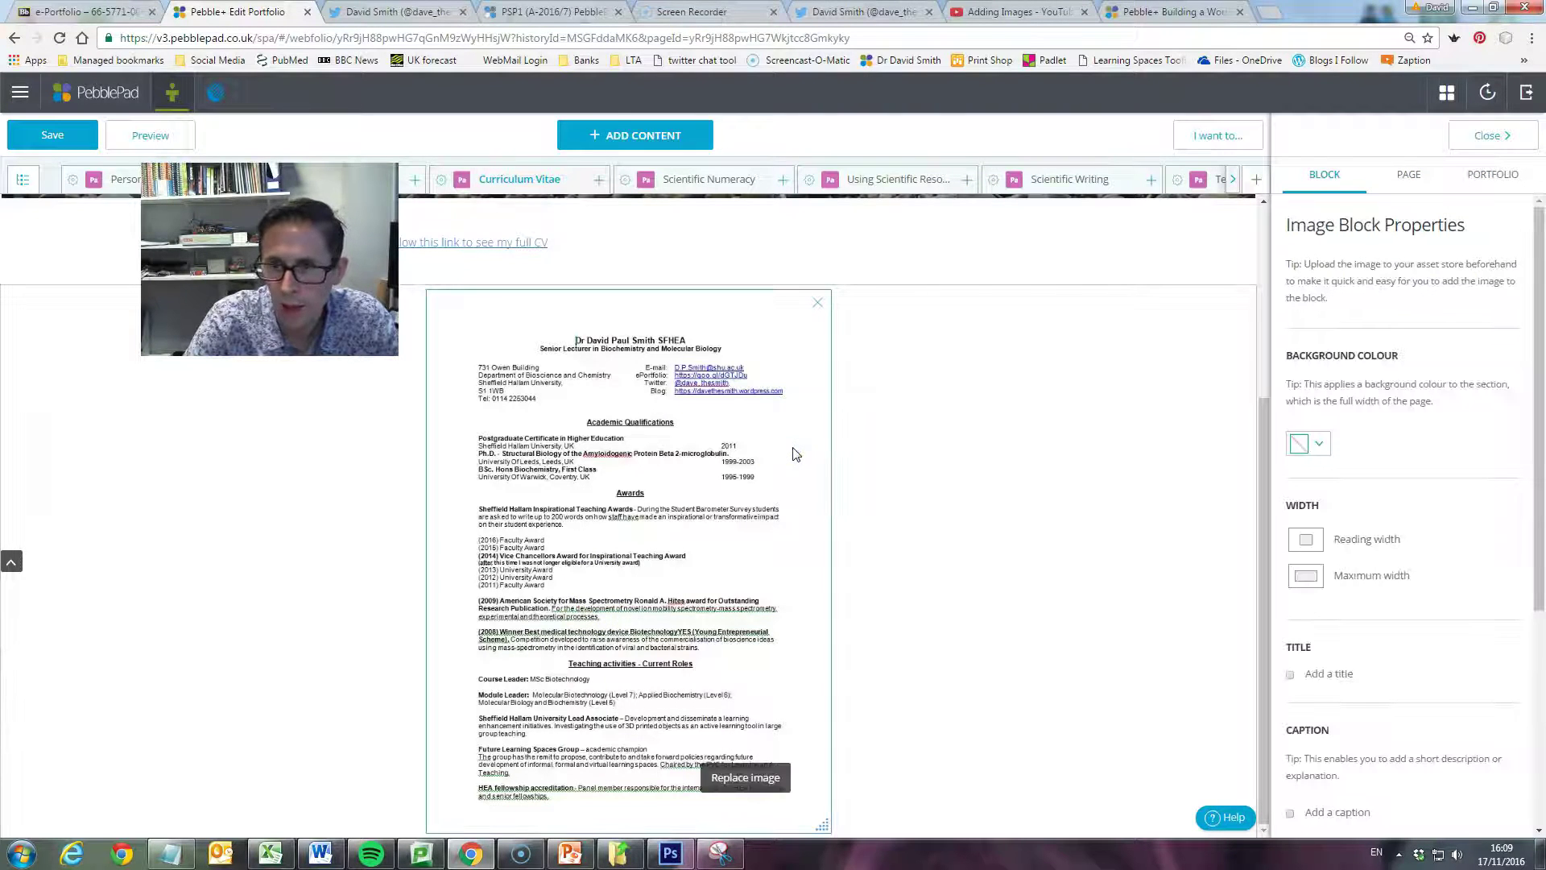
{"action": "scroll", "coordinate": [1404, 424], "scroll_direction": "down", "scroll_amount": 2}
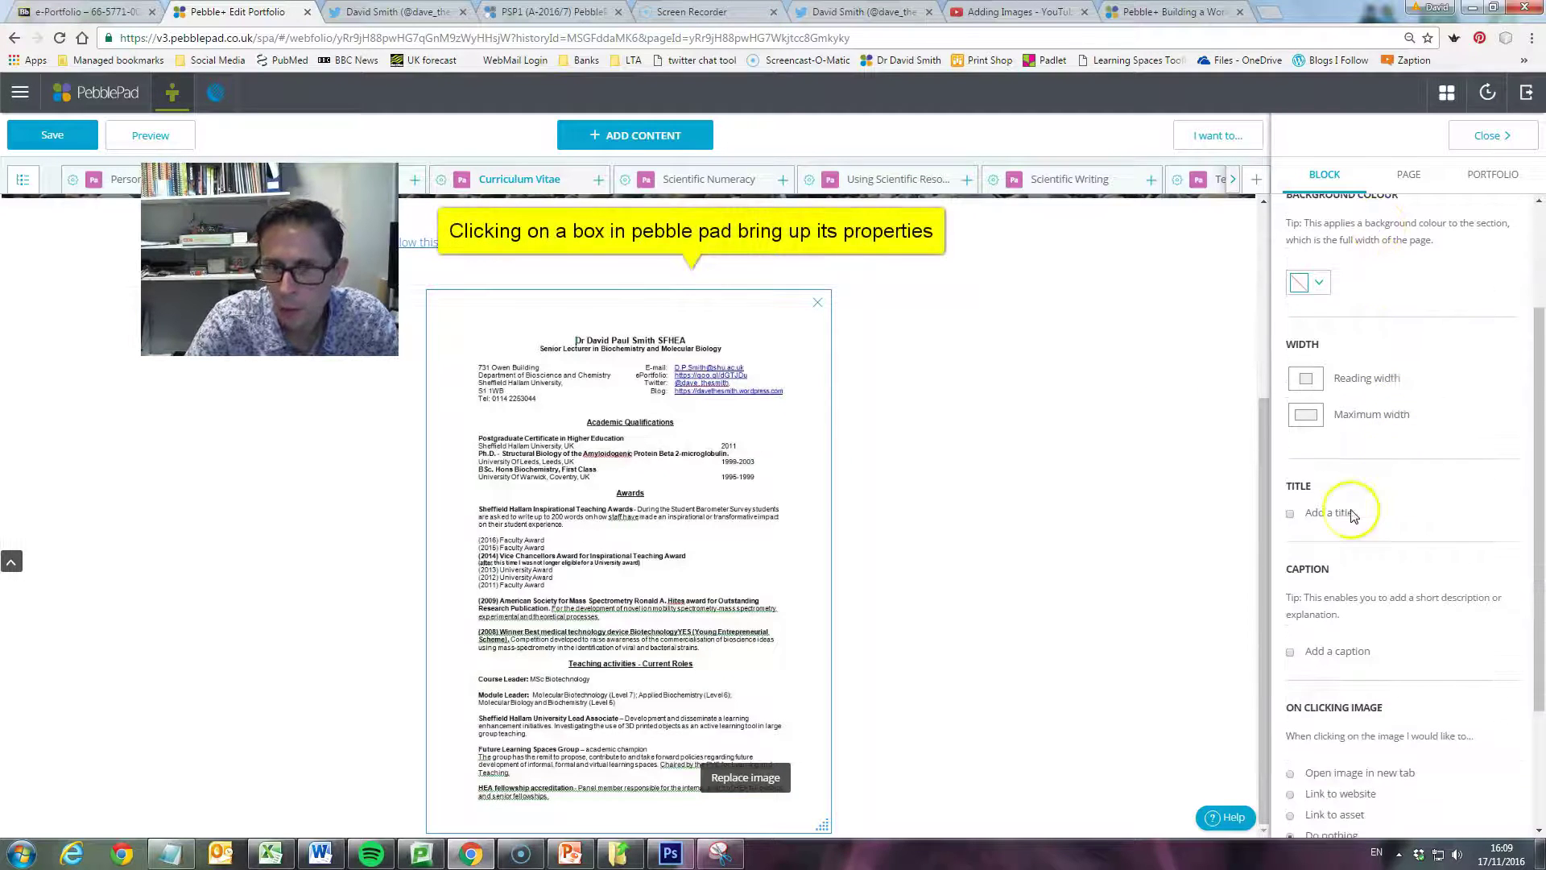
{"action": "left_click", "coordinate": [1290, 514]}
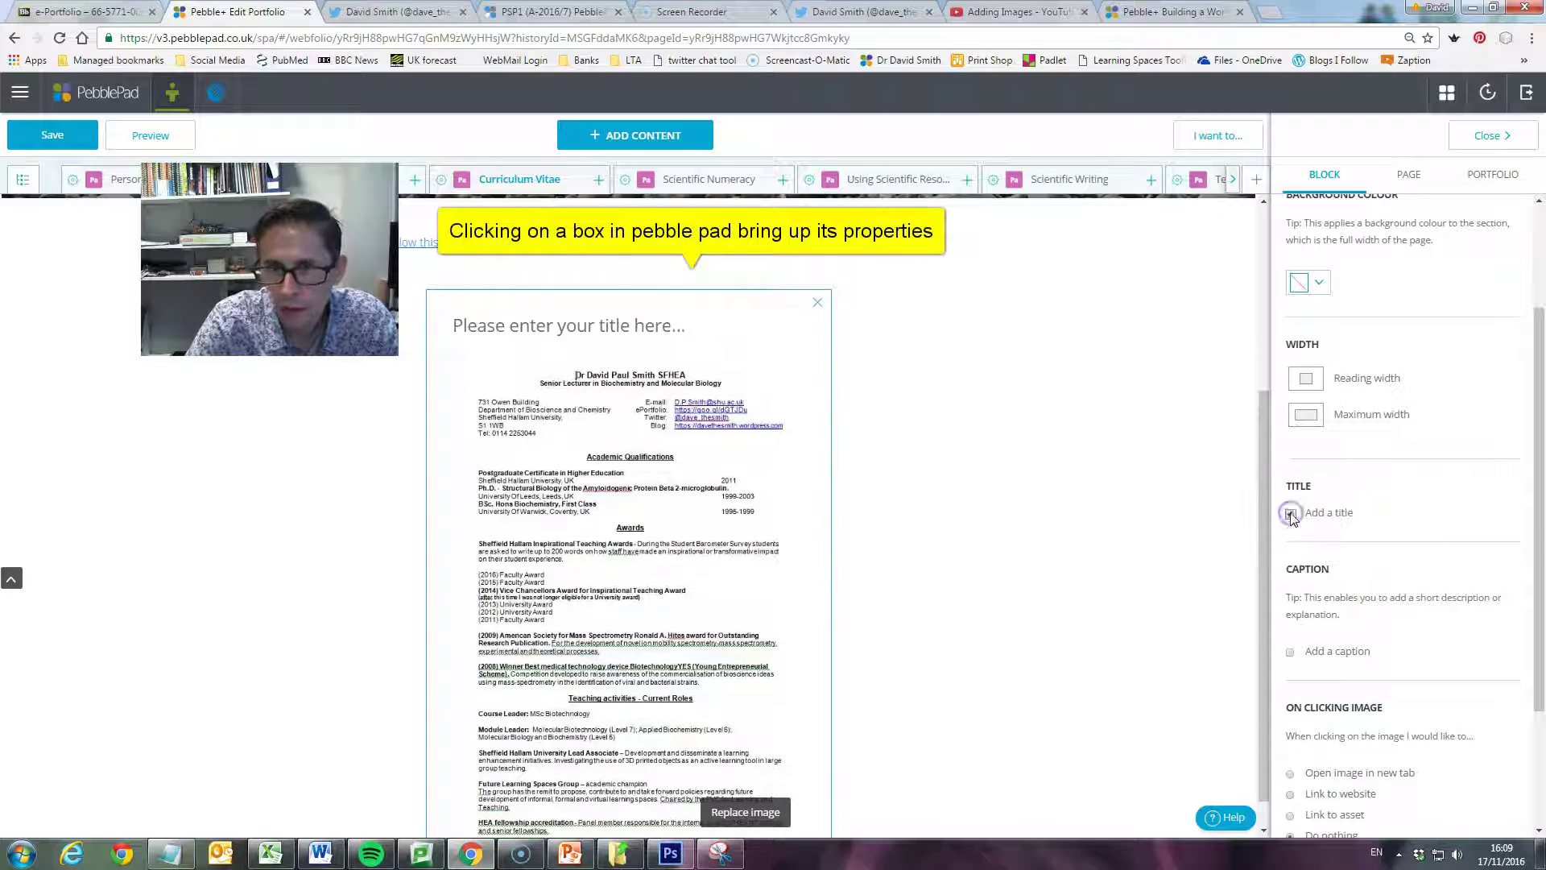
{"action": "left_click", "coordinate": [652, 326]}
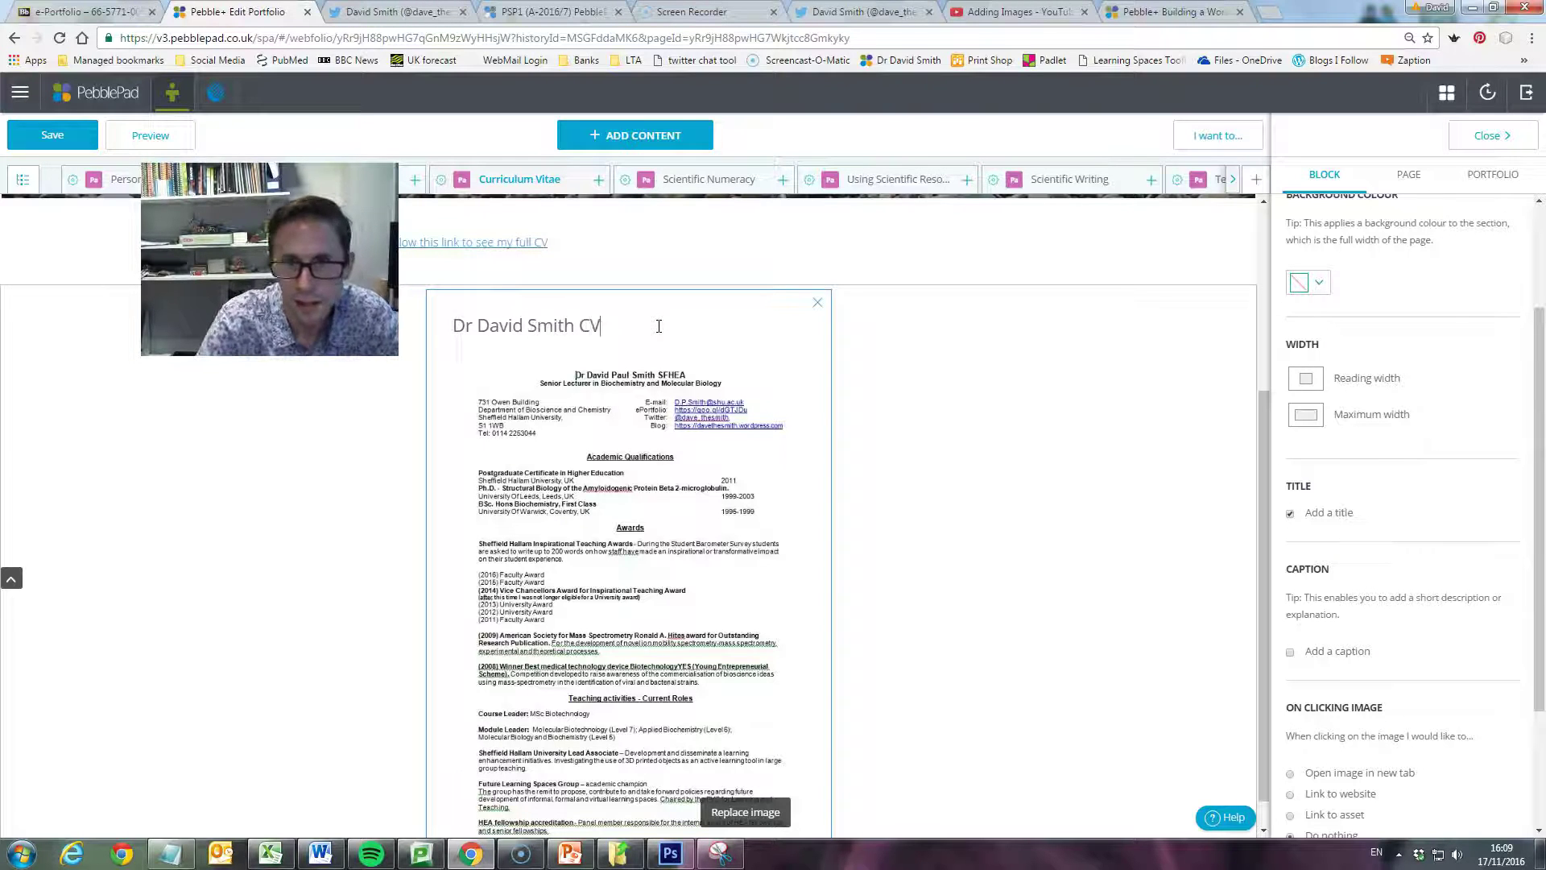
{"action": "scroll", "coordinate": [1524, 538], "scroll_direction": "down", "scroll_amount": 2}
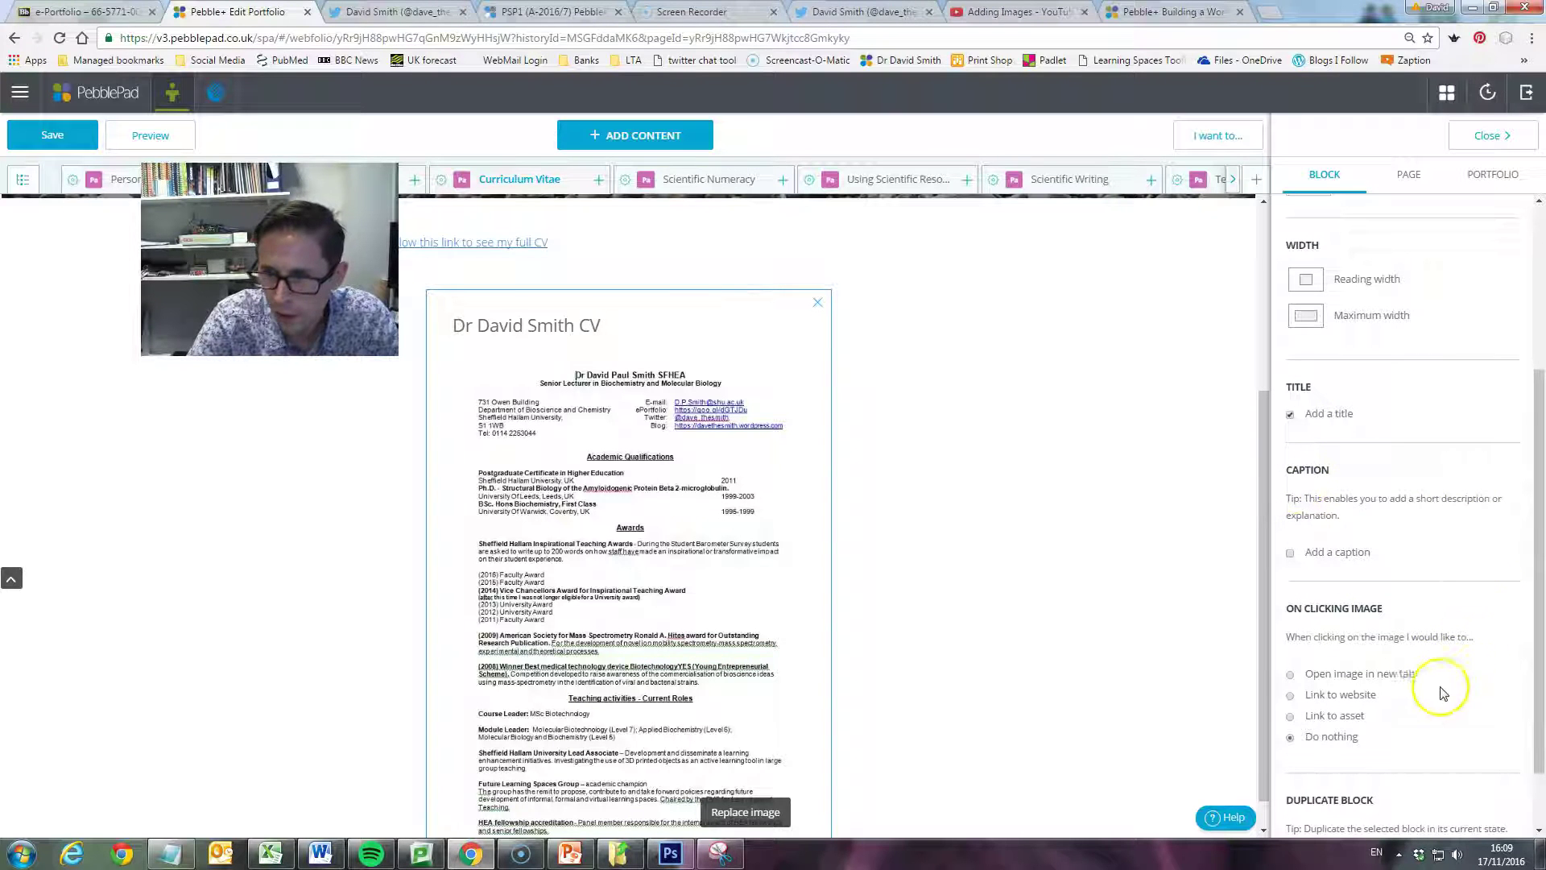
- Link the CV snapshot image to the Curriculum Vitae DS.docx asset and close the block settings
{"action": "left_click", "coordinate": [1289, 717]}
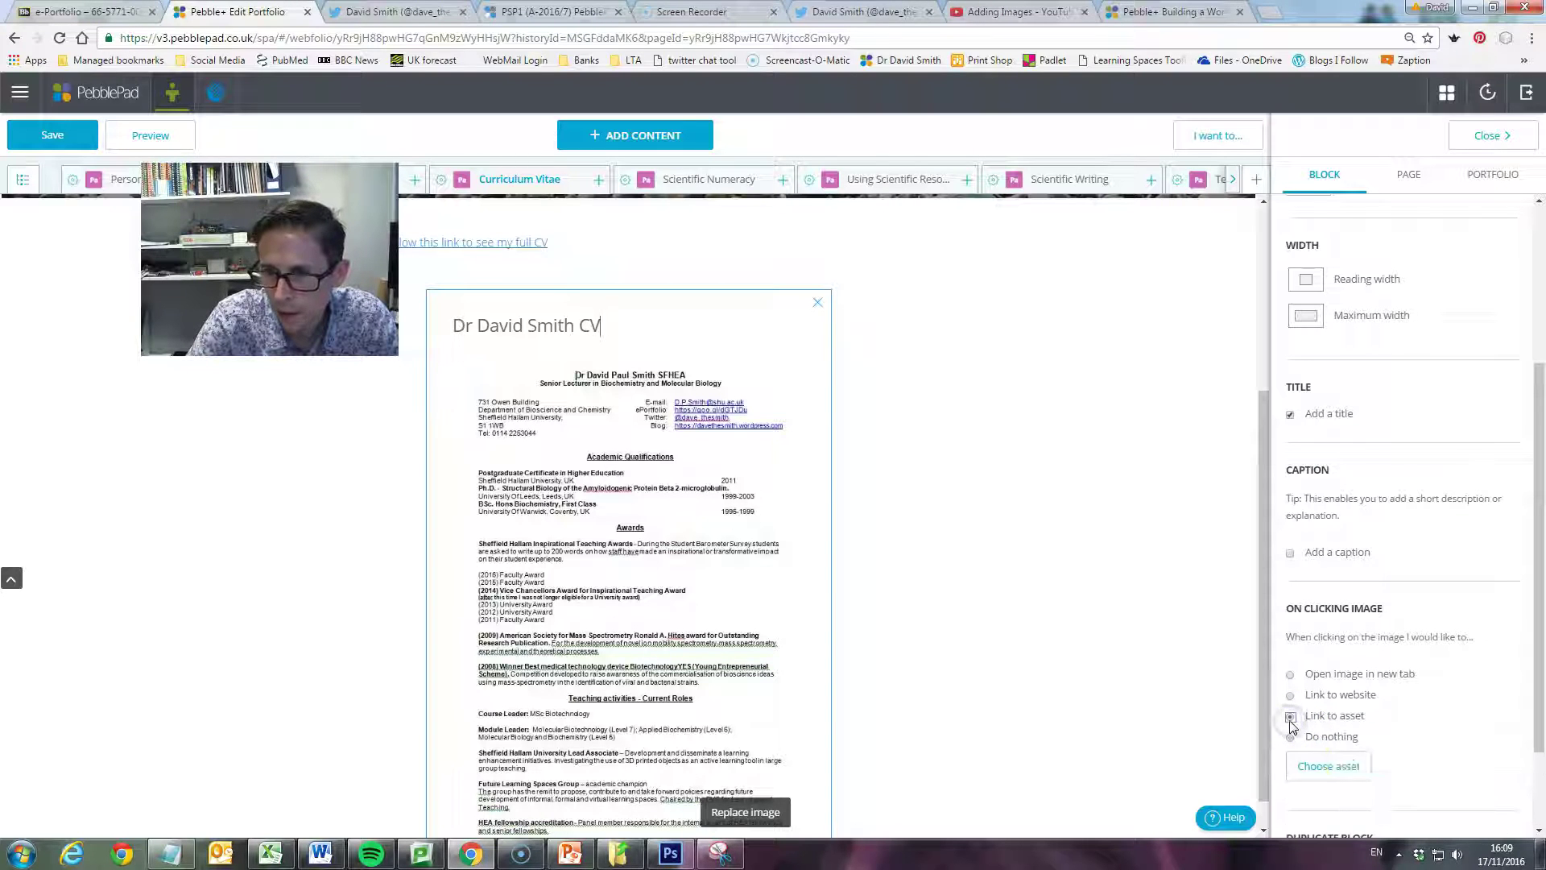
{"action": "left_click", "coordinate": [1345, 767]}
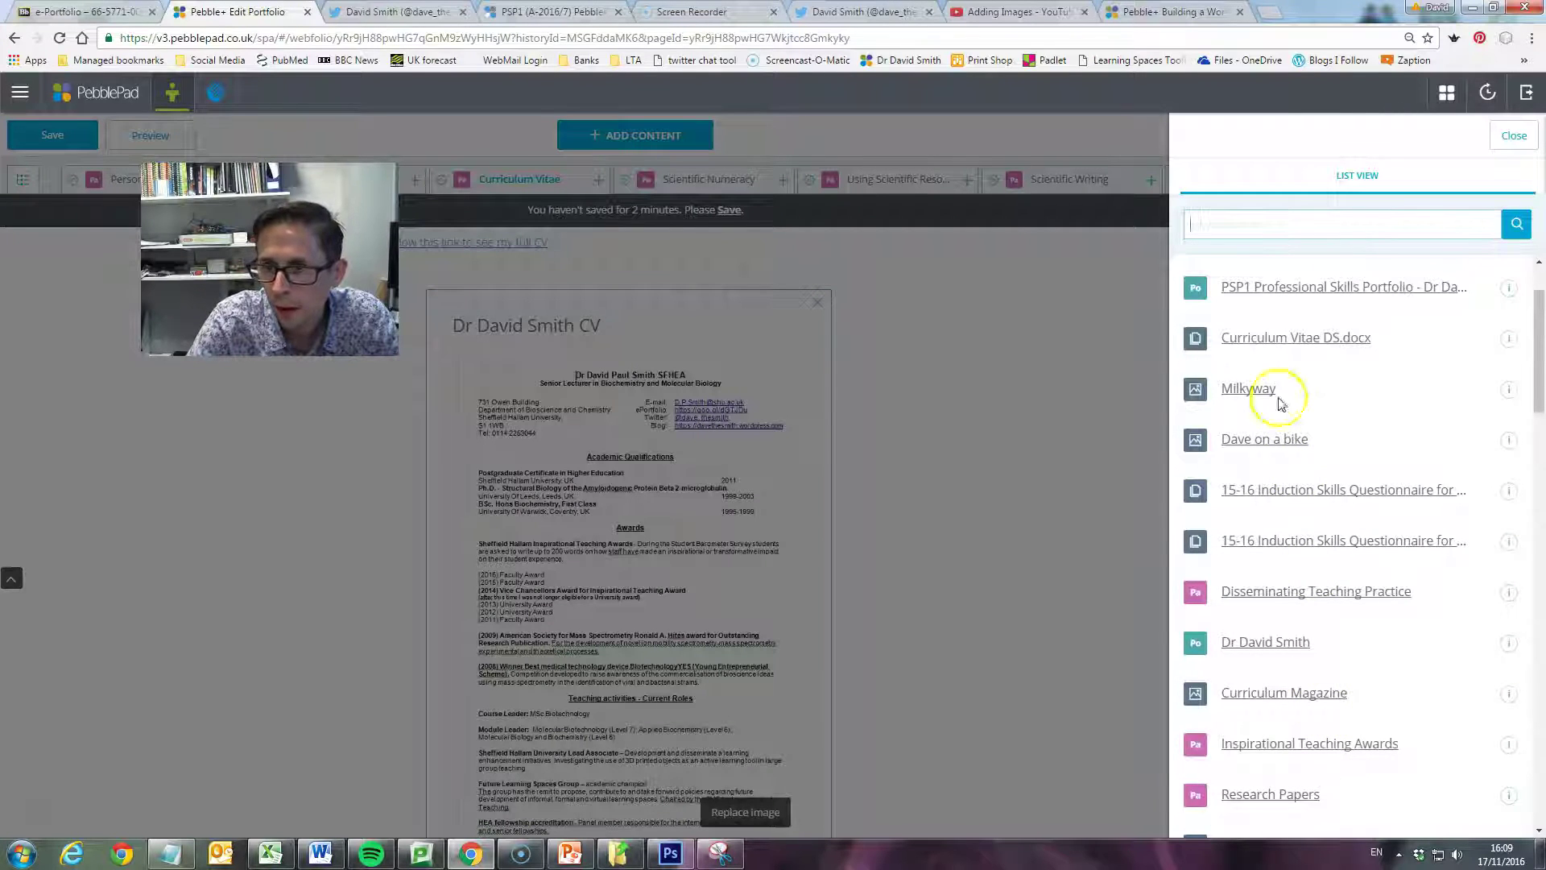
{"action": "left_click", "coordinate": [1284, 340]}
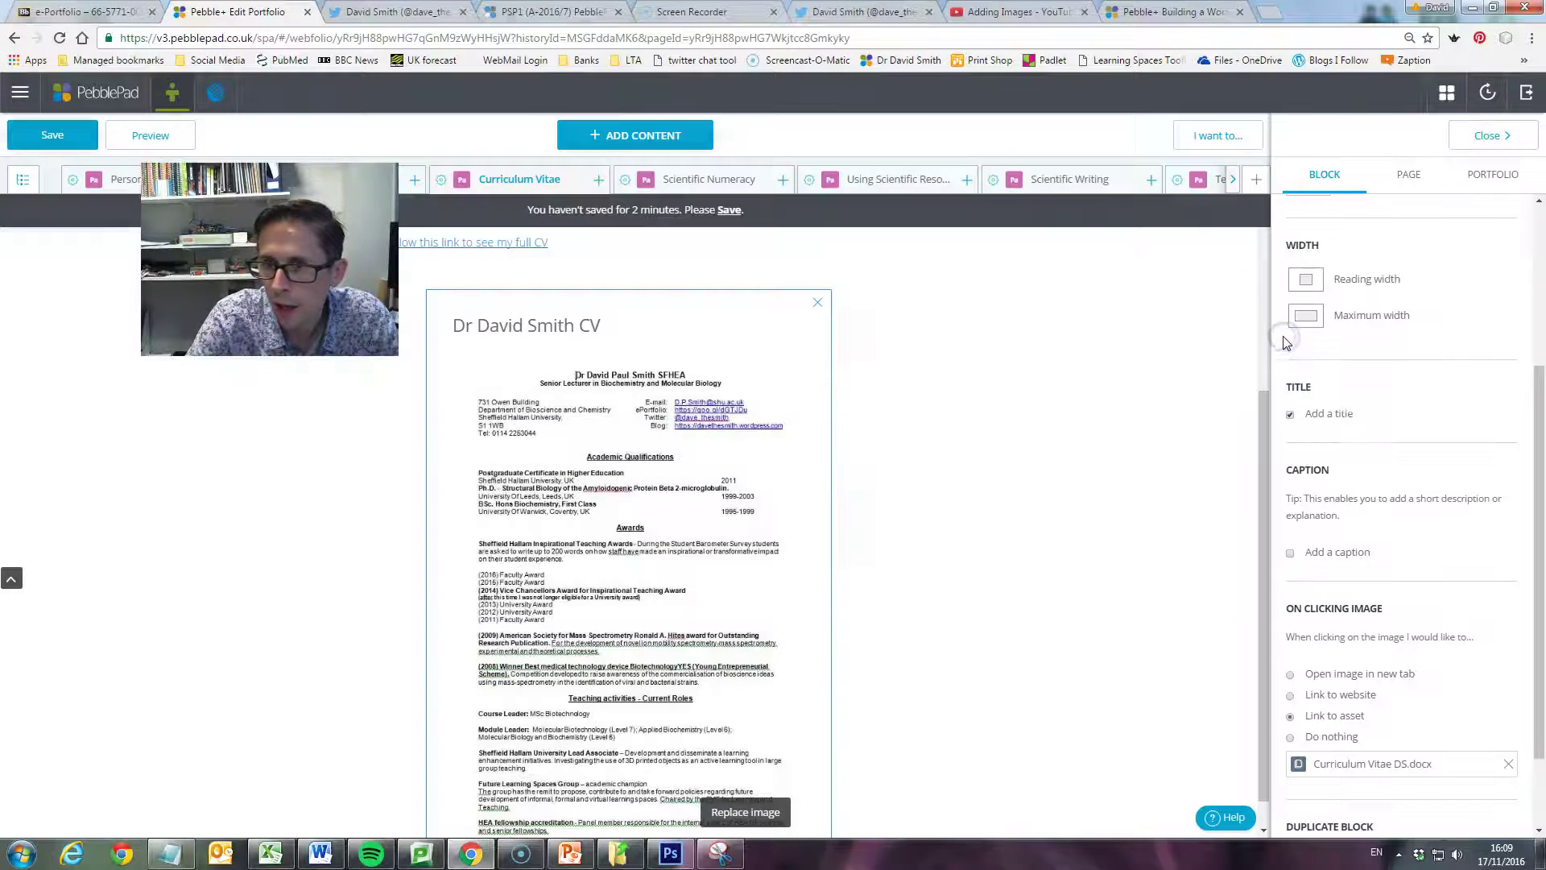
{"action": "scroll", "coordinate": [1366, 432], "scroll_direction": "down", "scroll_amount": 2}
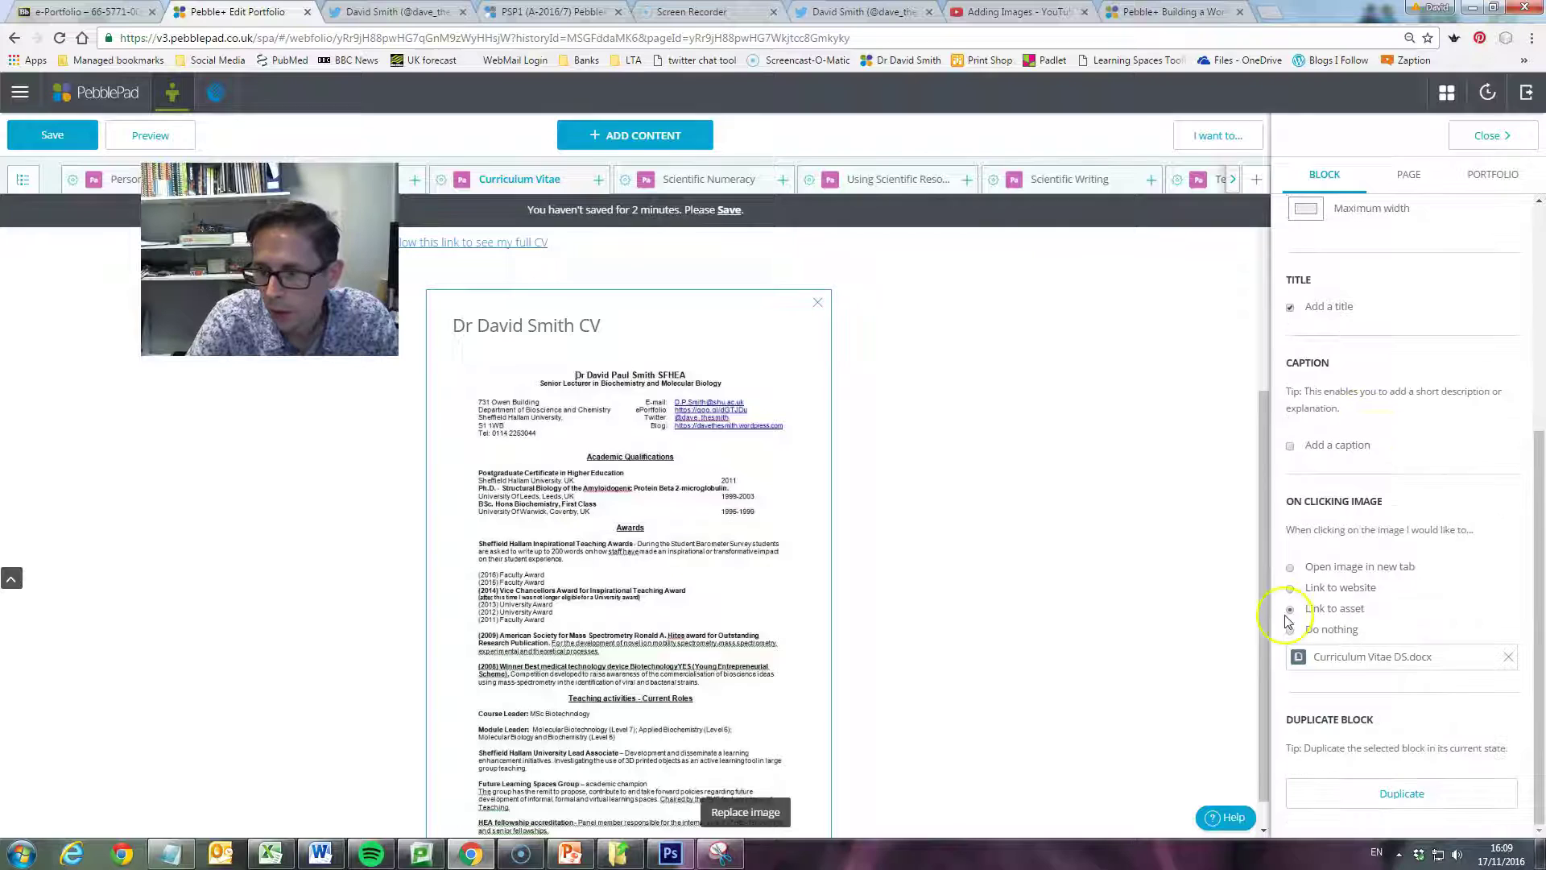
{"action": "left_click", "coordinate": [1496, 137]}
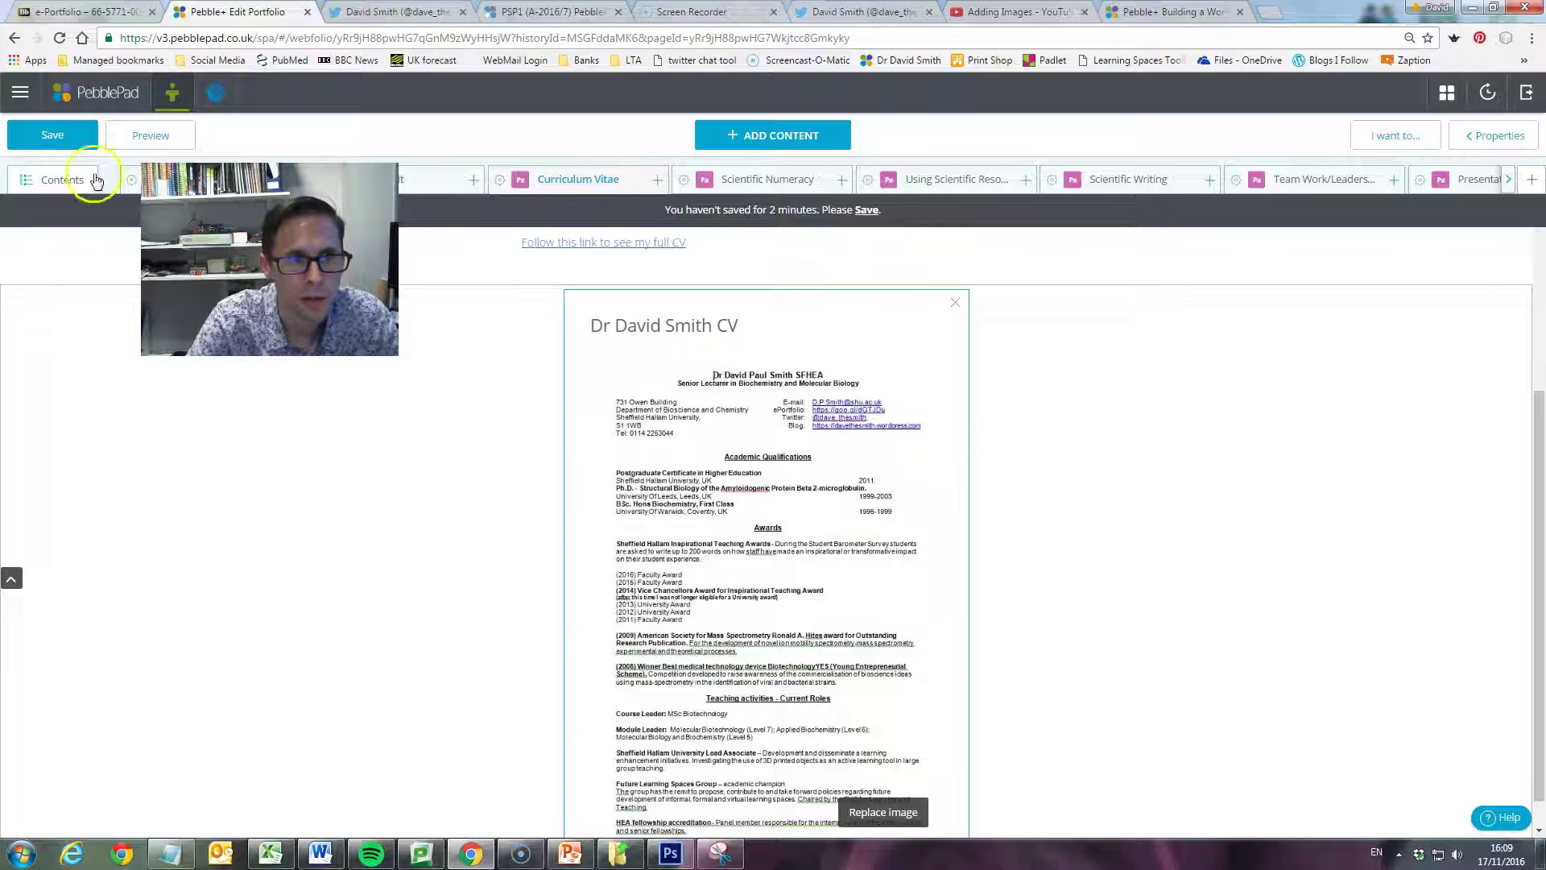
- Save and preview the CV page, then follow the image link to open Curriculum Vitae DS.docx
{"action": "left_click", "coordinate": [68, 135]}
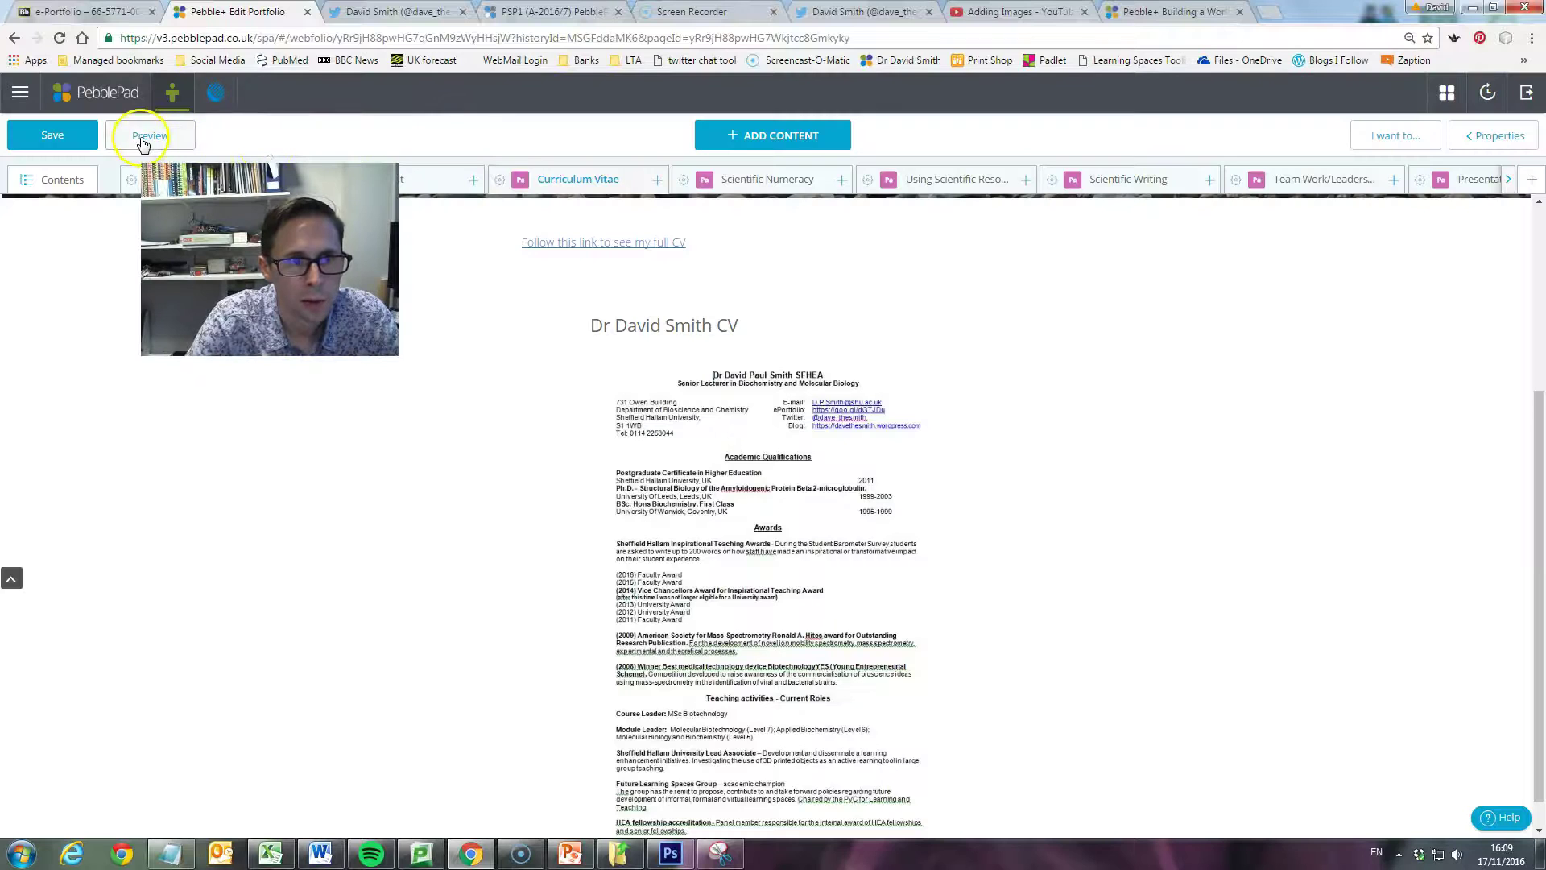
{"action": "left_click", "coordinate": [142, 138]}
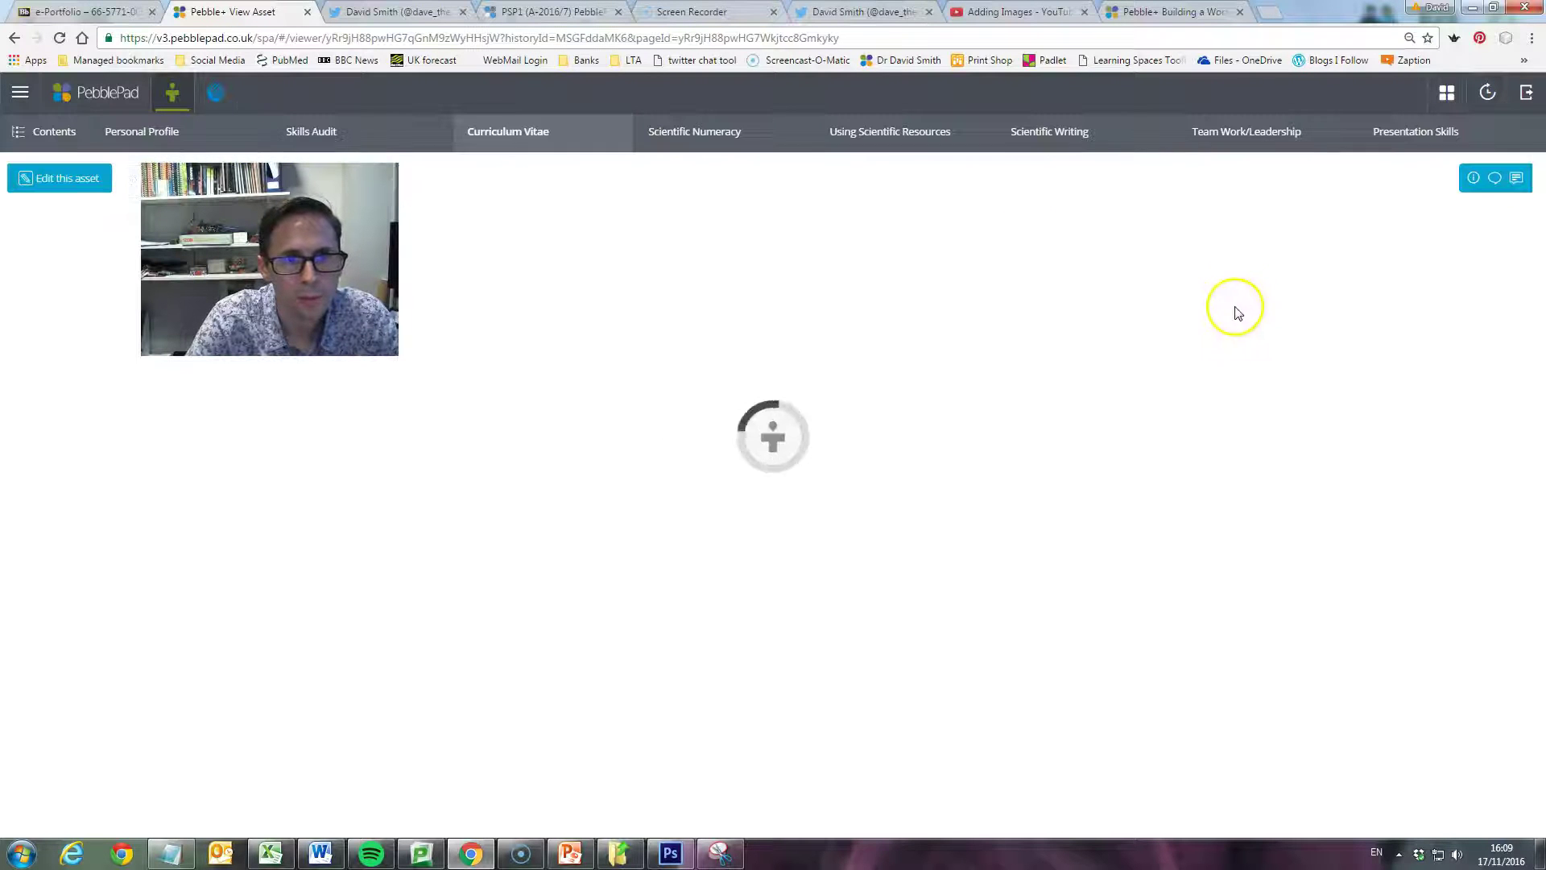
{"action": "scroll", "coordinate": [931, 371], "scroll_direction": "down", "scroll_amount": 3}
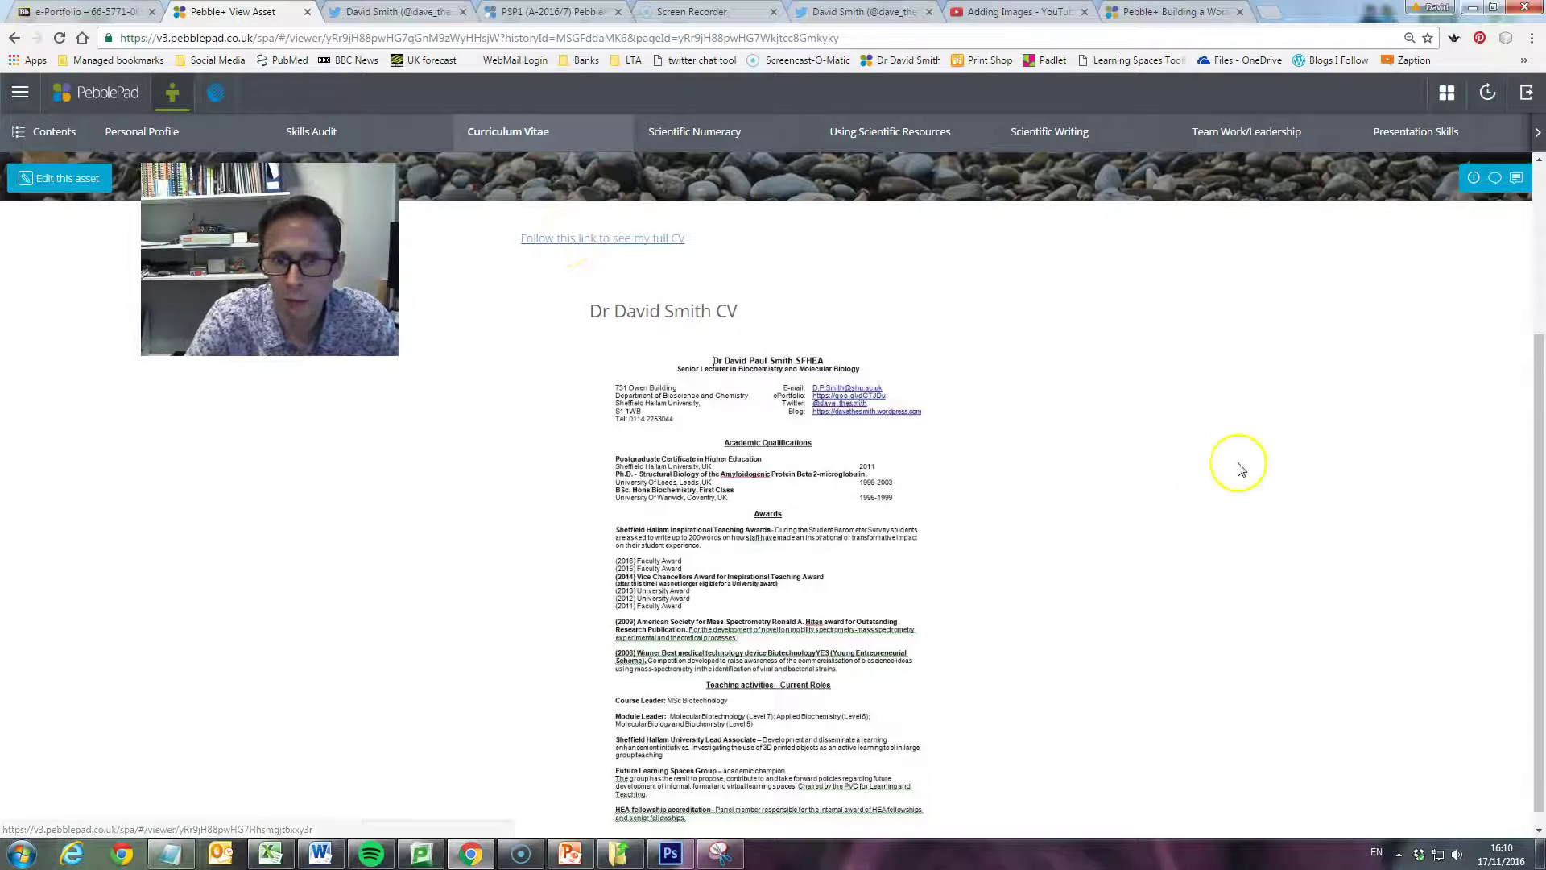
{"action": "left_click", "coordinate": [750, 472]}
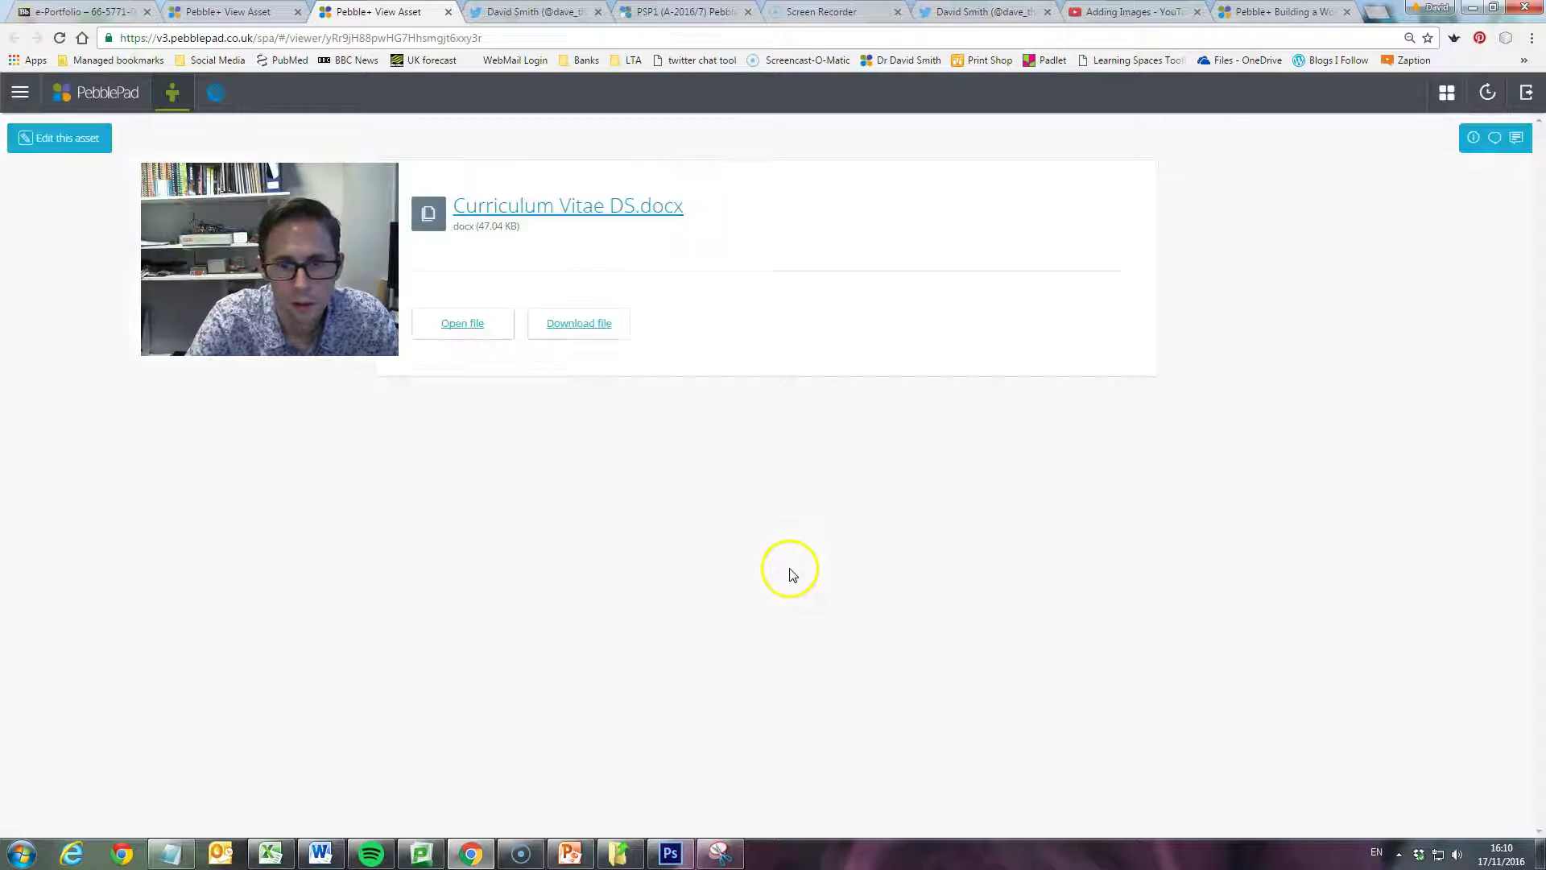
{"action": "left_click", "coordinate": [463, 324]}
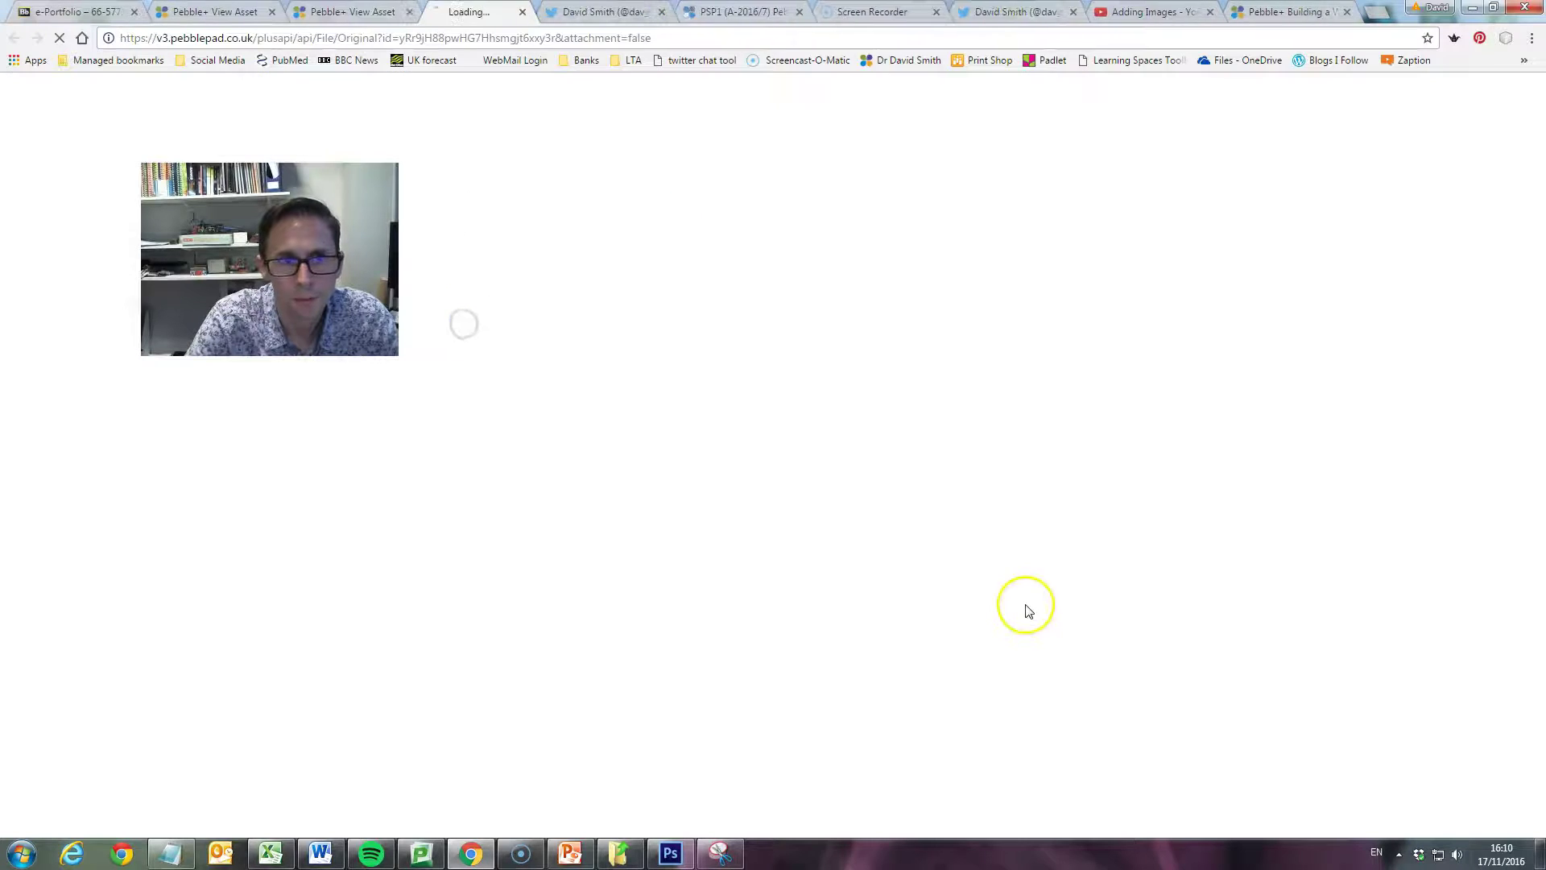